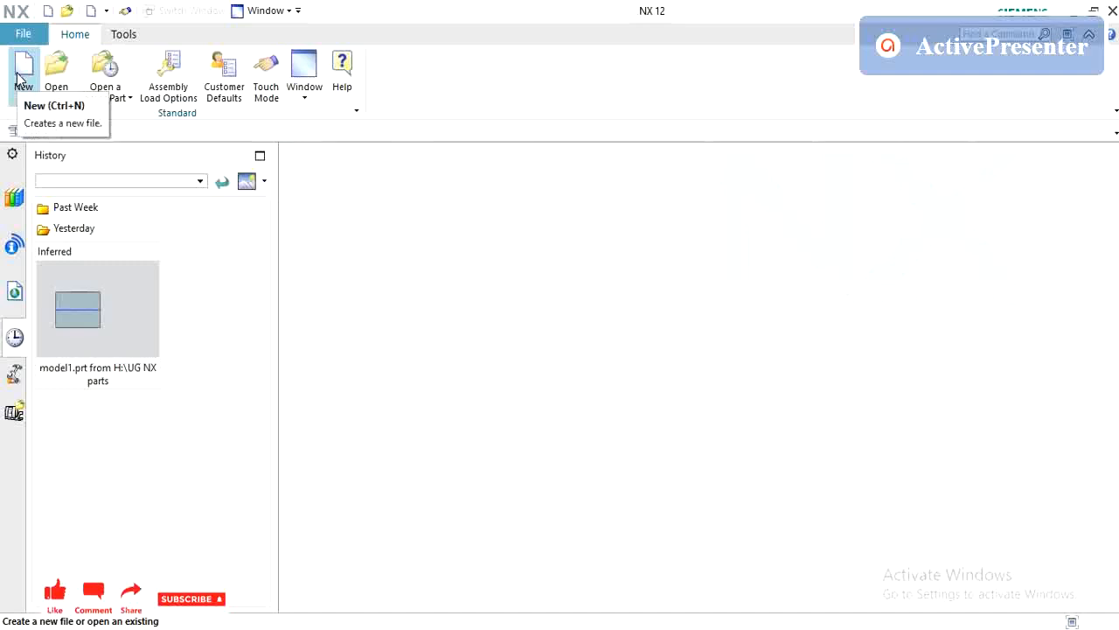
Create a new part from the millimetre Model template and start a sketch on the datum coordinate system's XY plane.
click(21, 74)
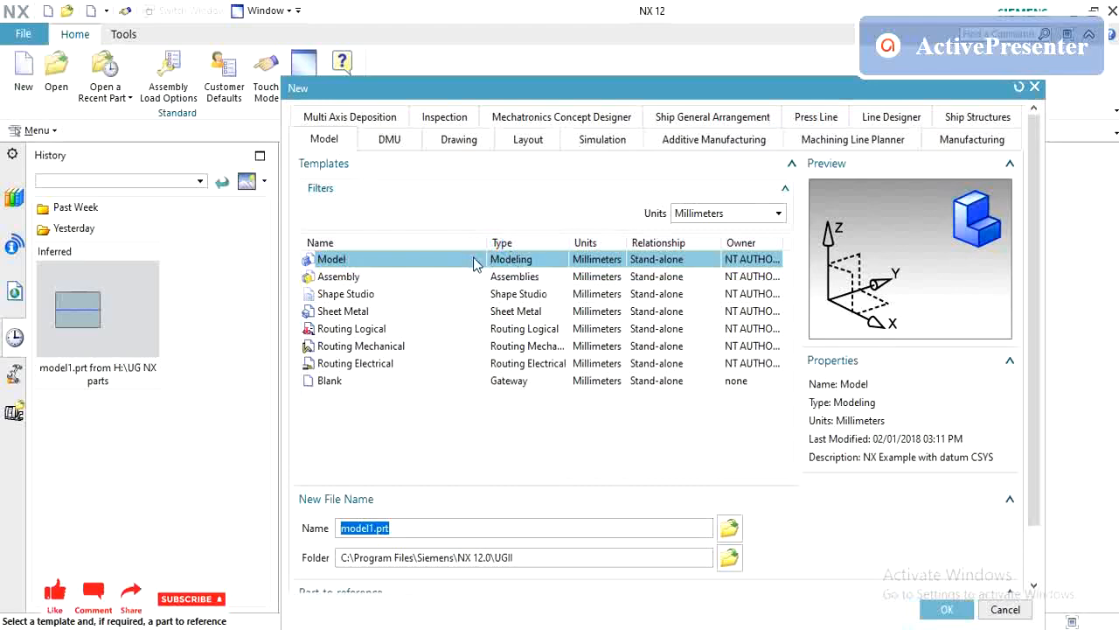
click(945, 610)
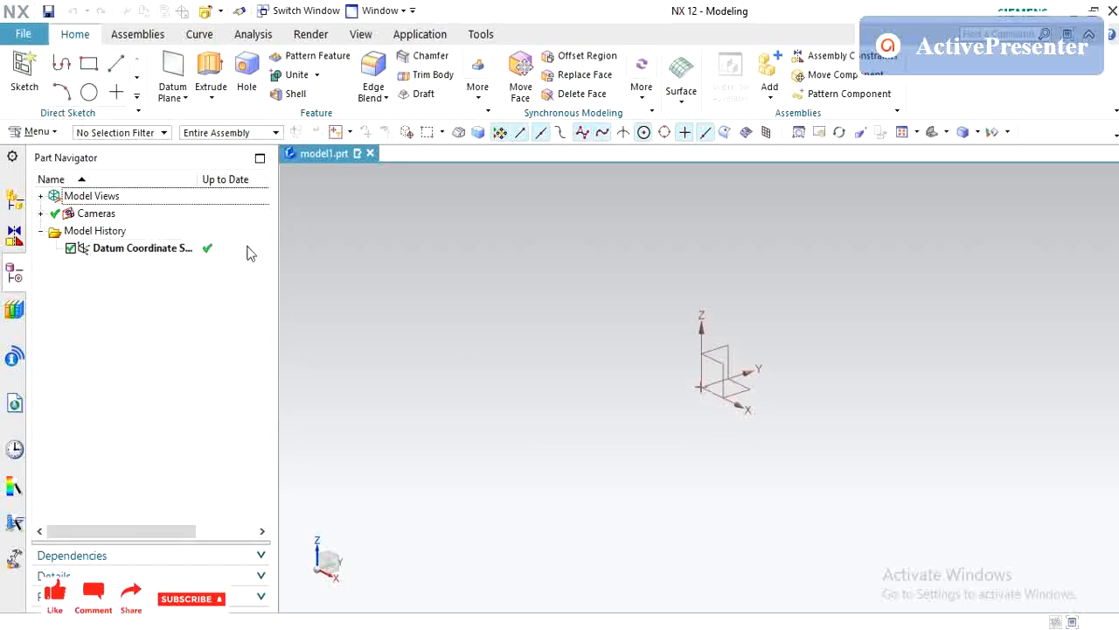
click(175, 249)
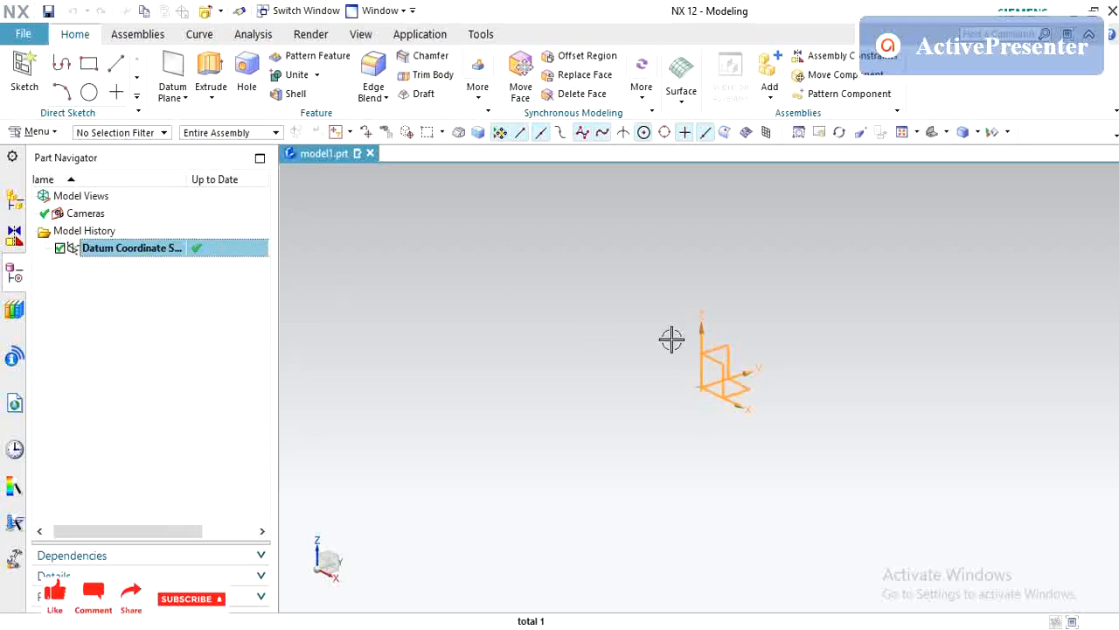
click(16, 85)
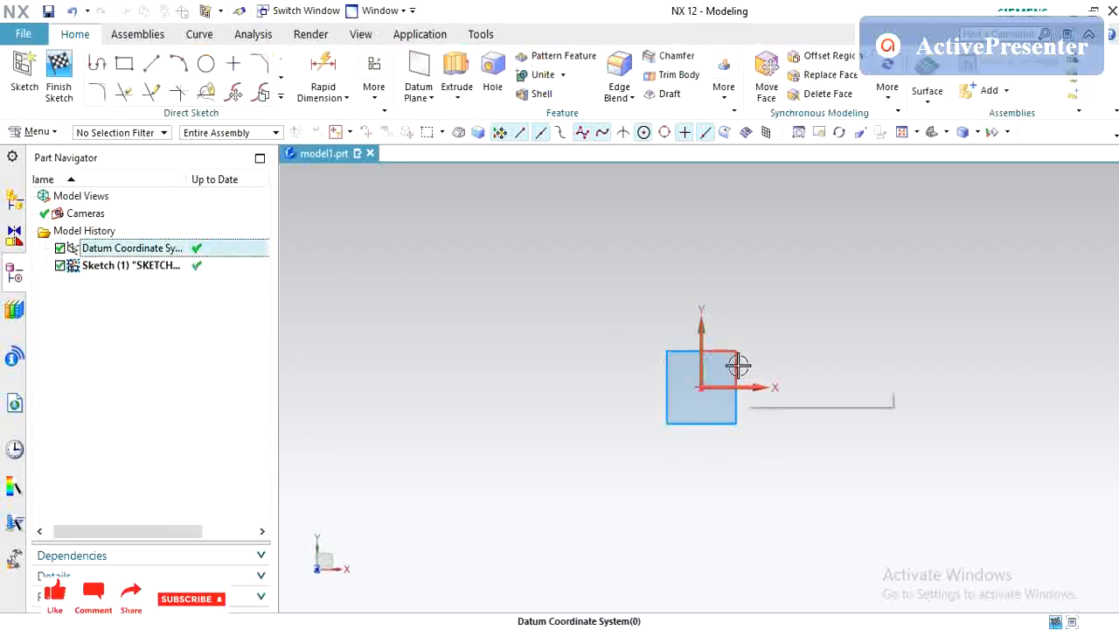
Sketch a two-corner rectangle about 150 mm wide and 110 mm high around the origin.
click(124, 63)
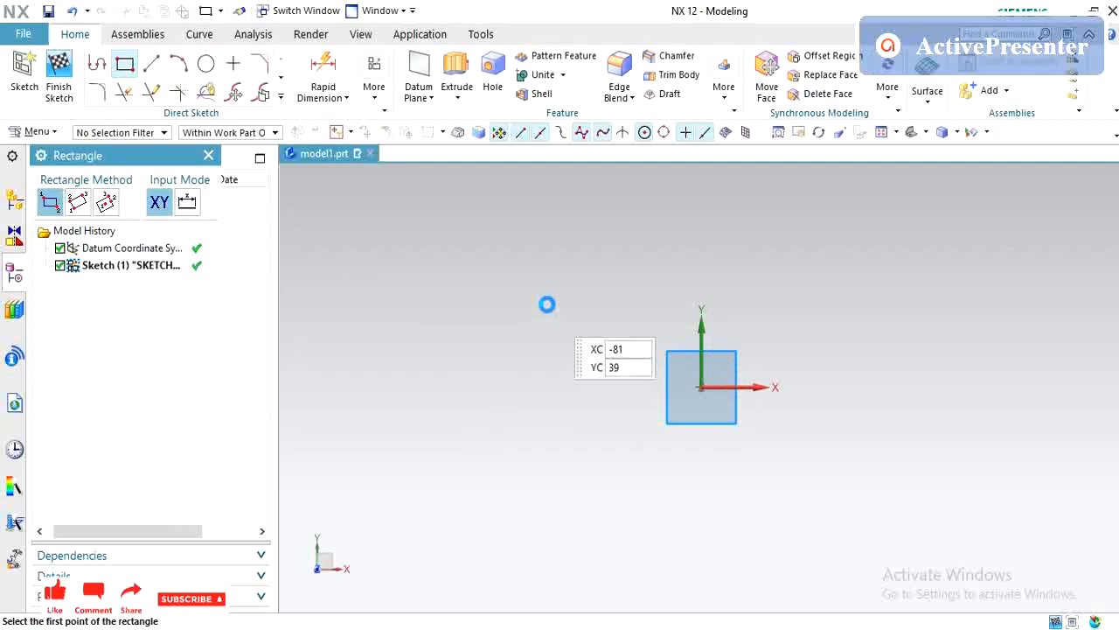
click(551, 294)
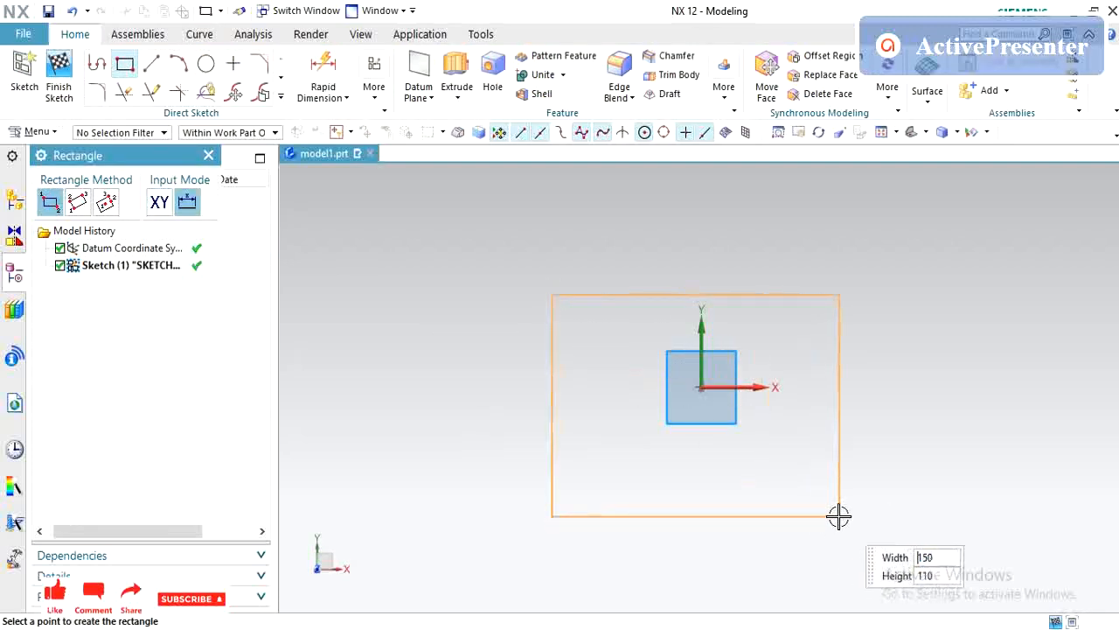
click(838, 516)
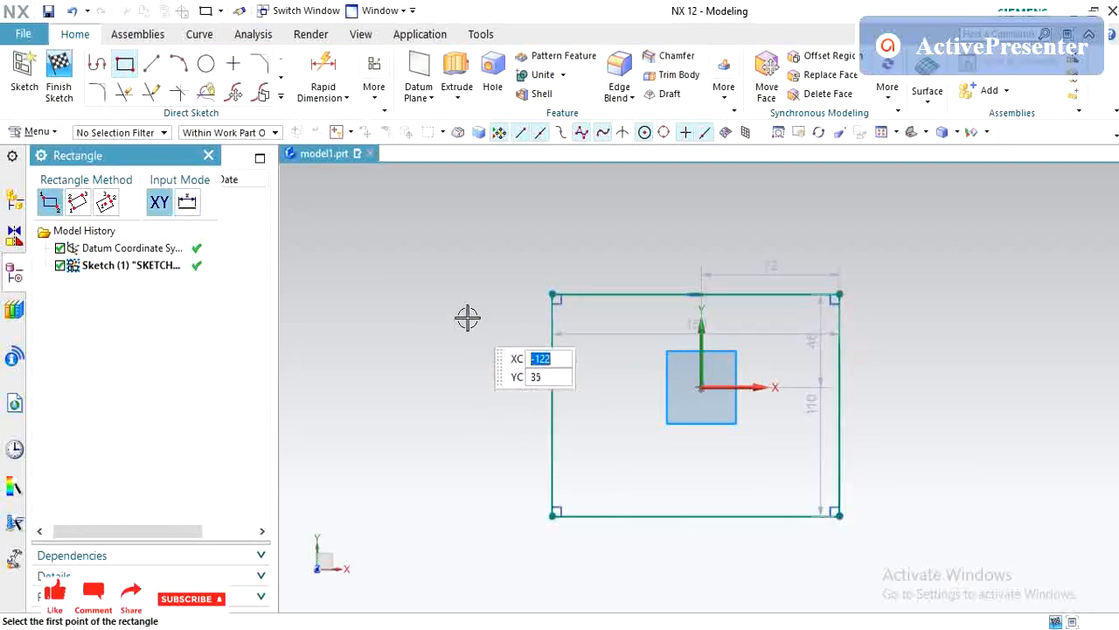
key(Escape)
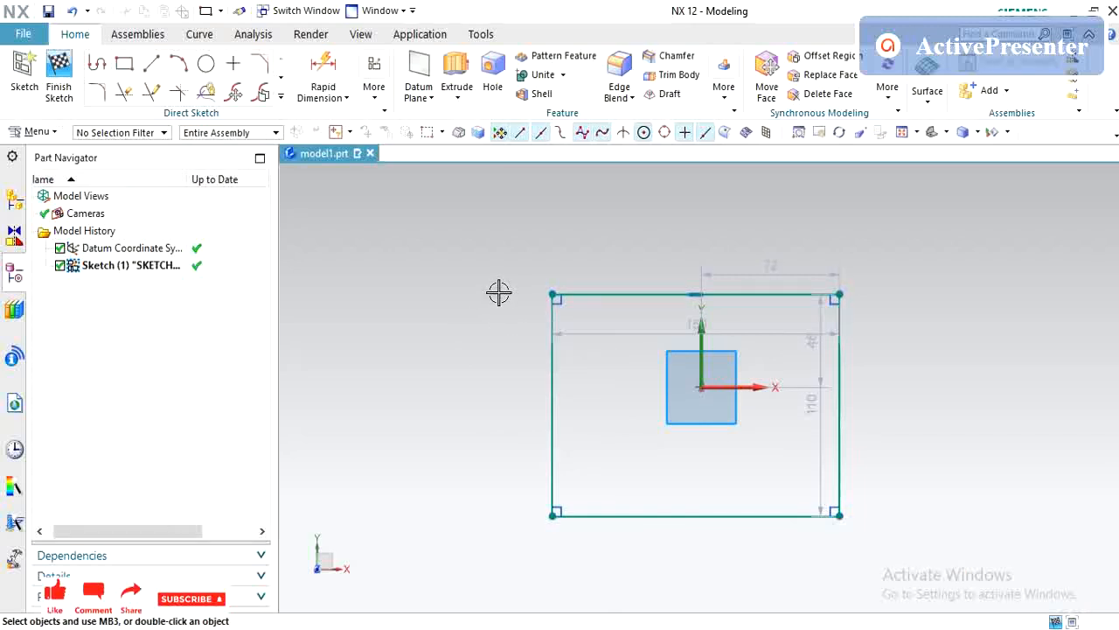
Set the rectangle's width to 200 mm.
click(742, 333)
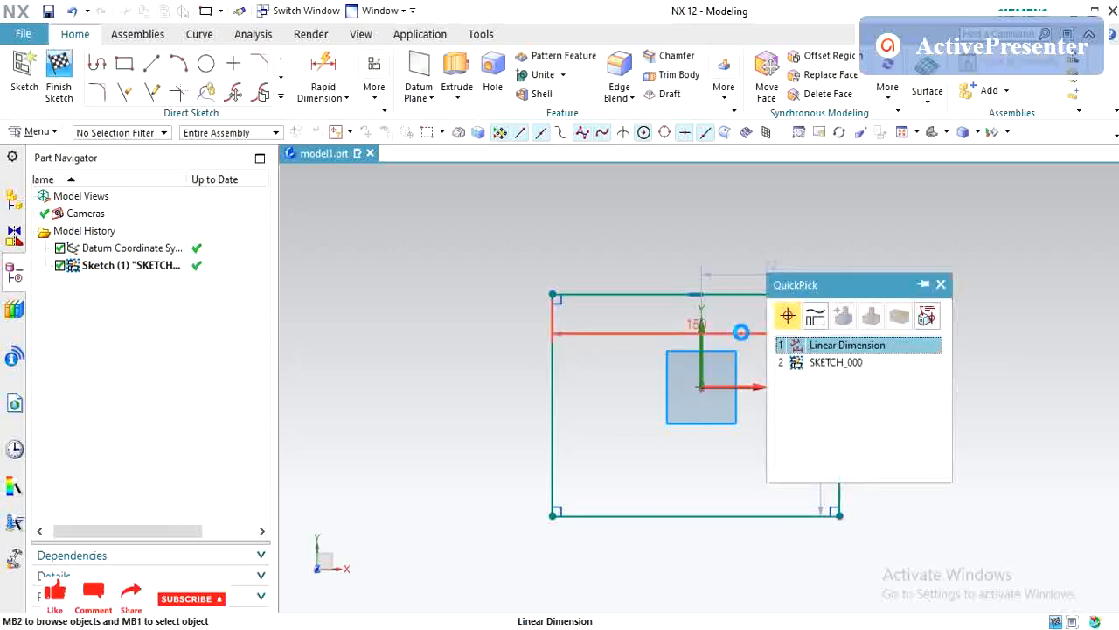
click(789, 346)
key(Escape)
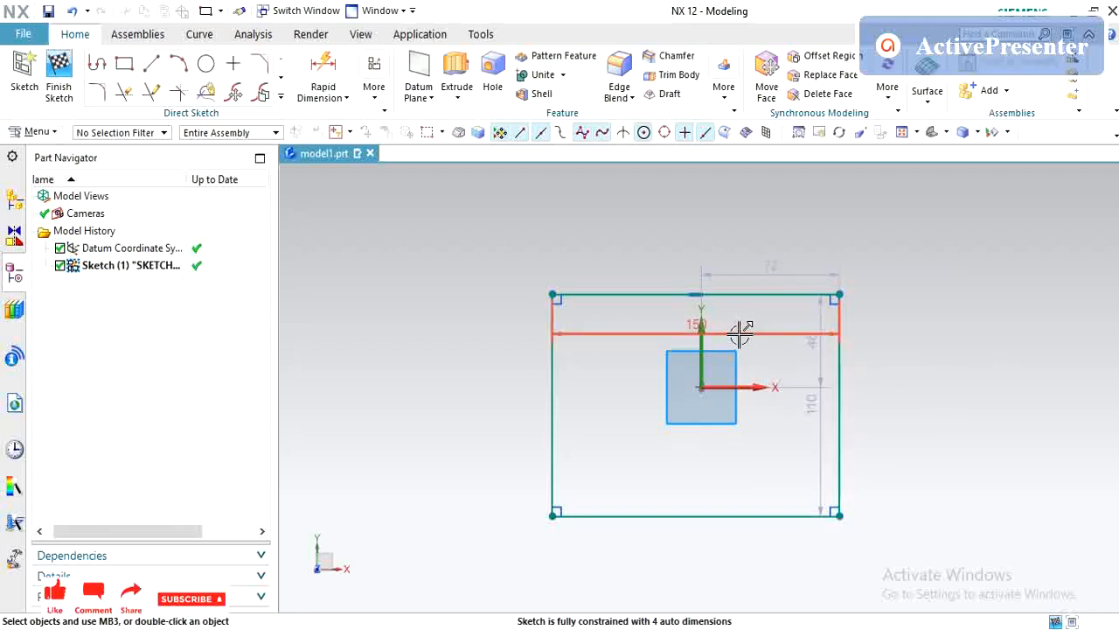
double_click(739, 333)
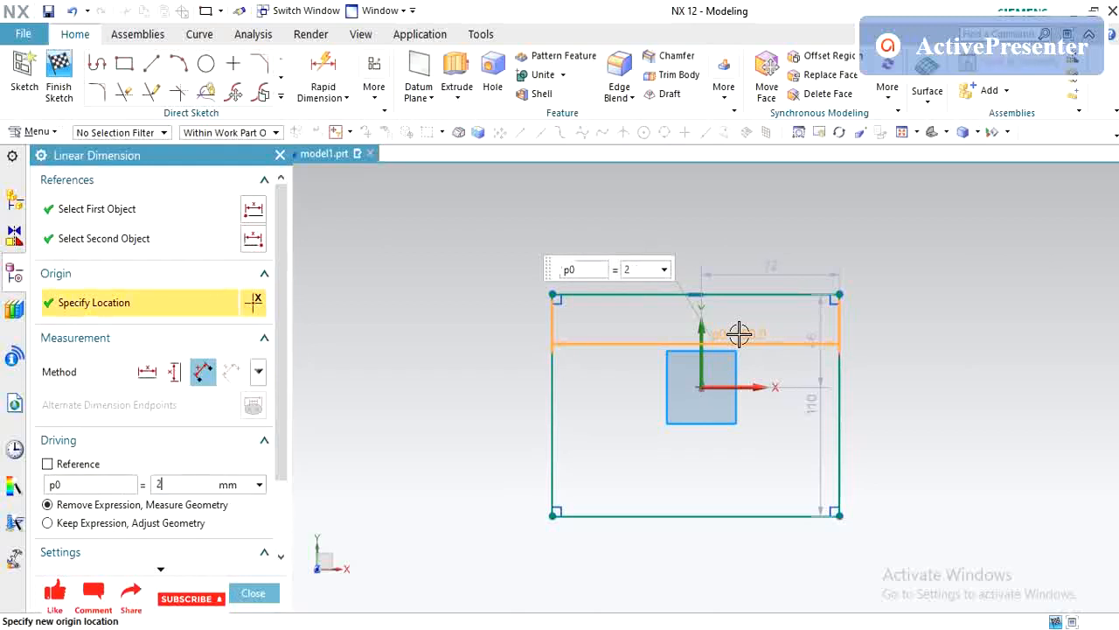
key(Return)
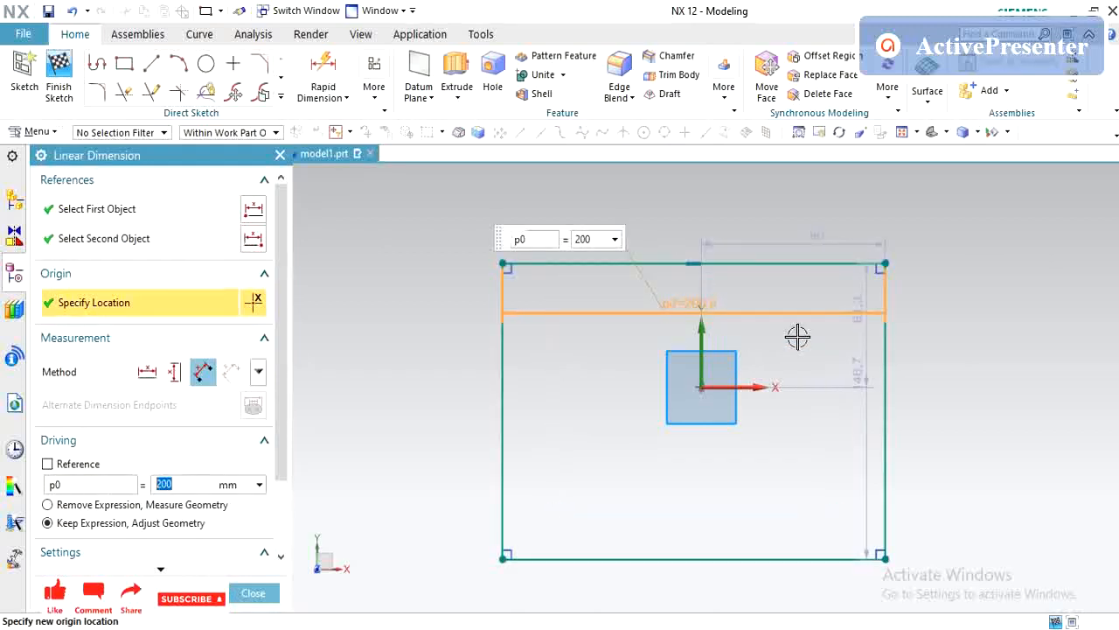
Set the rectangle's height to 200 mm.
double_click(857, 360)
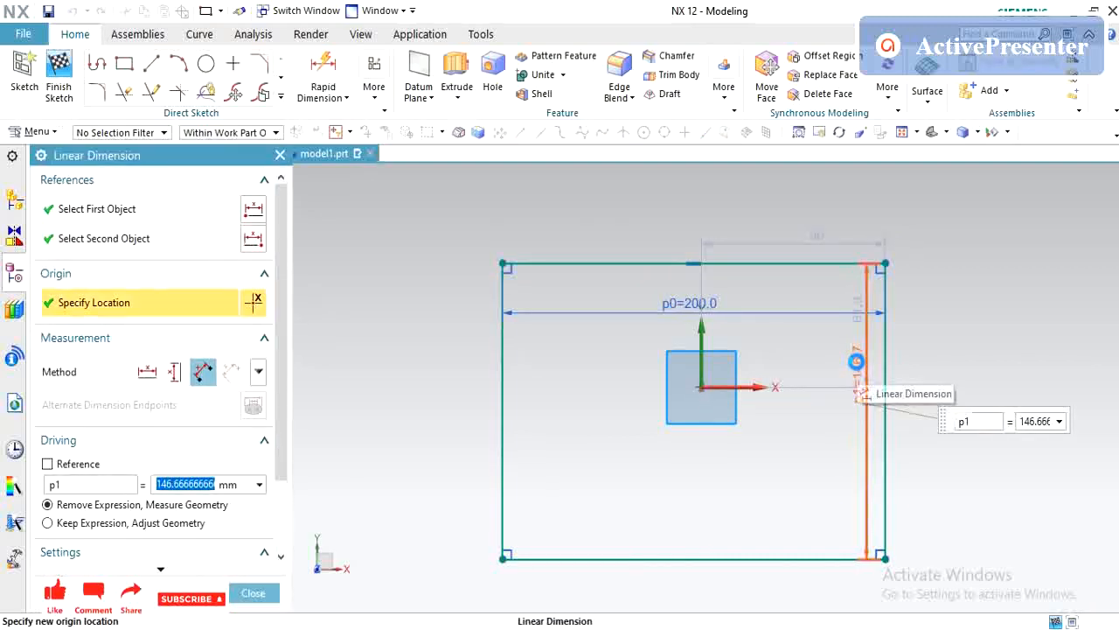
text(200)
key(Return)
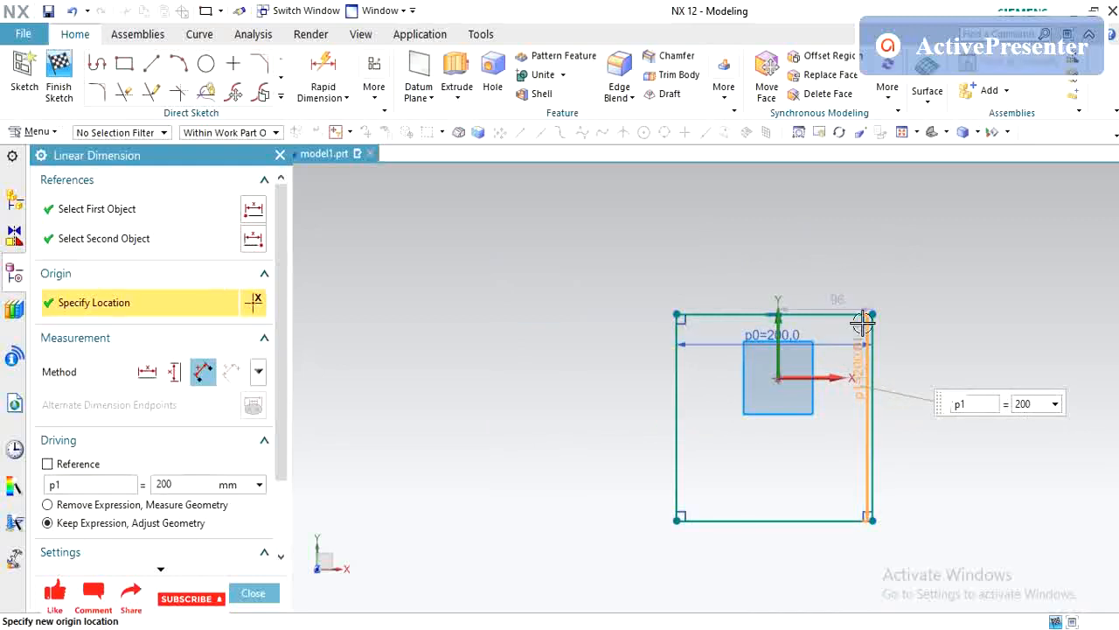
key(Escape)
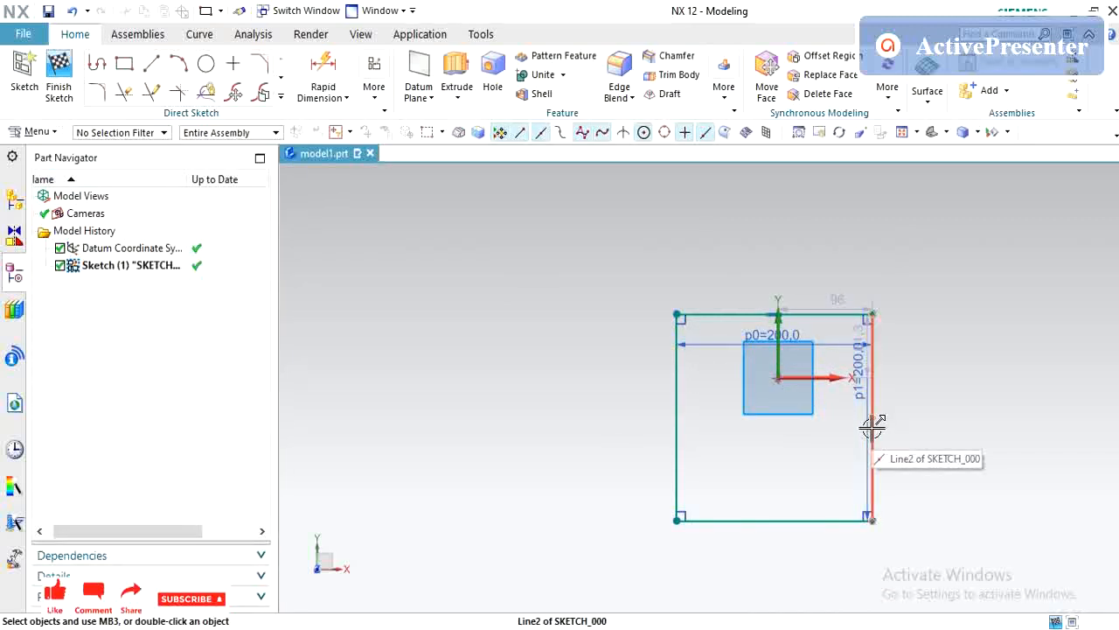
Move the vertical offset dimension outside the square and set the upper edge's distance from the X axis to 100 mm.
drag(863, 330, 939, 260)
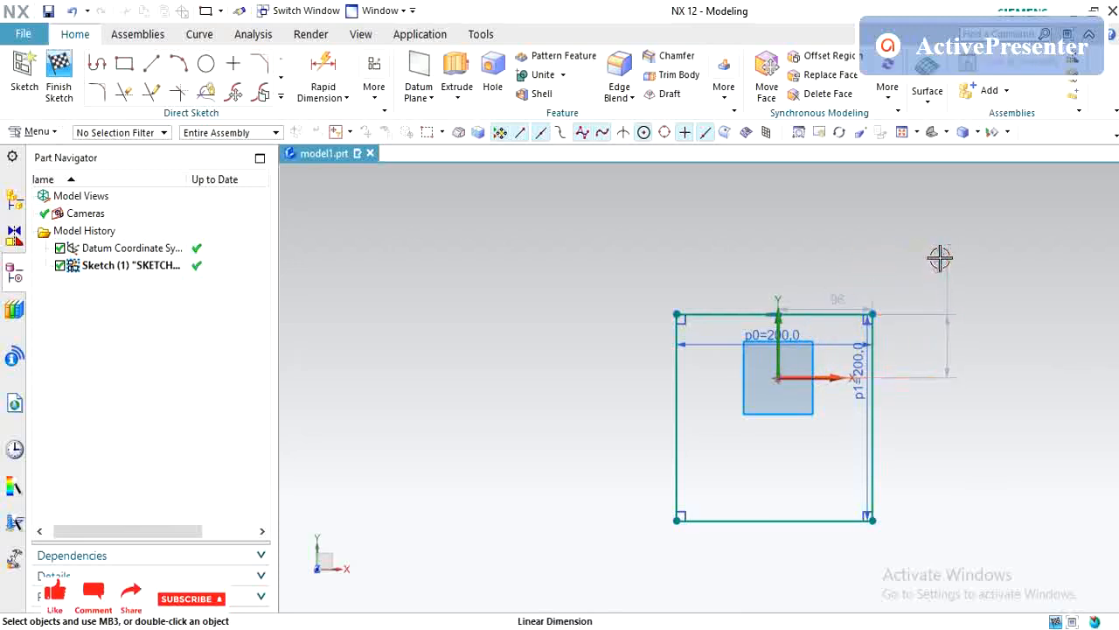
click(989, 294)
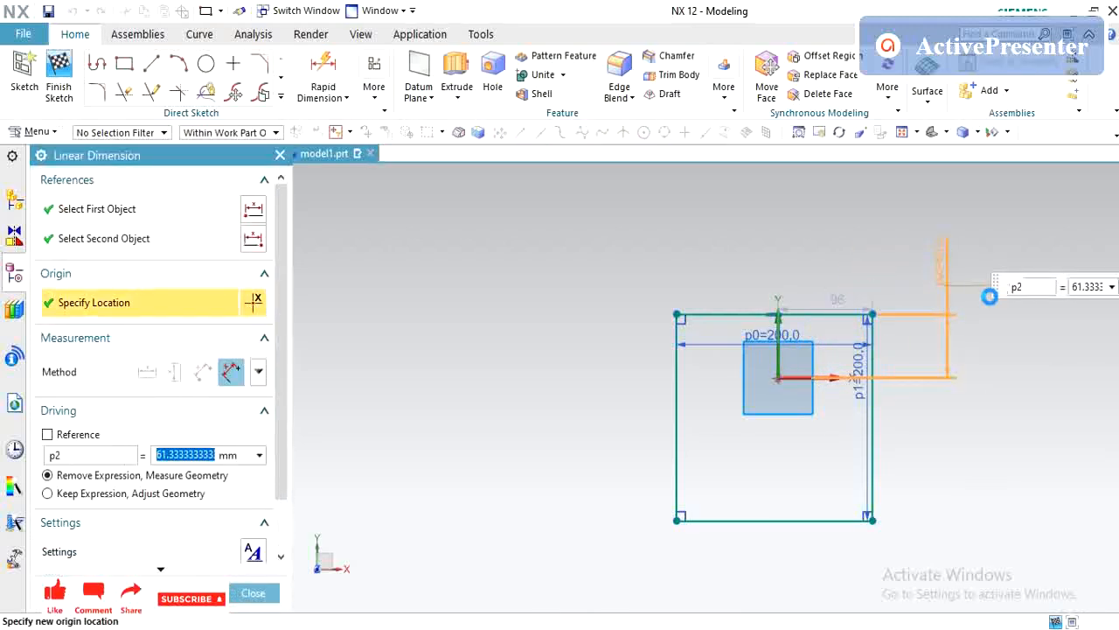
text(100)
key(Return)
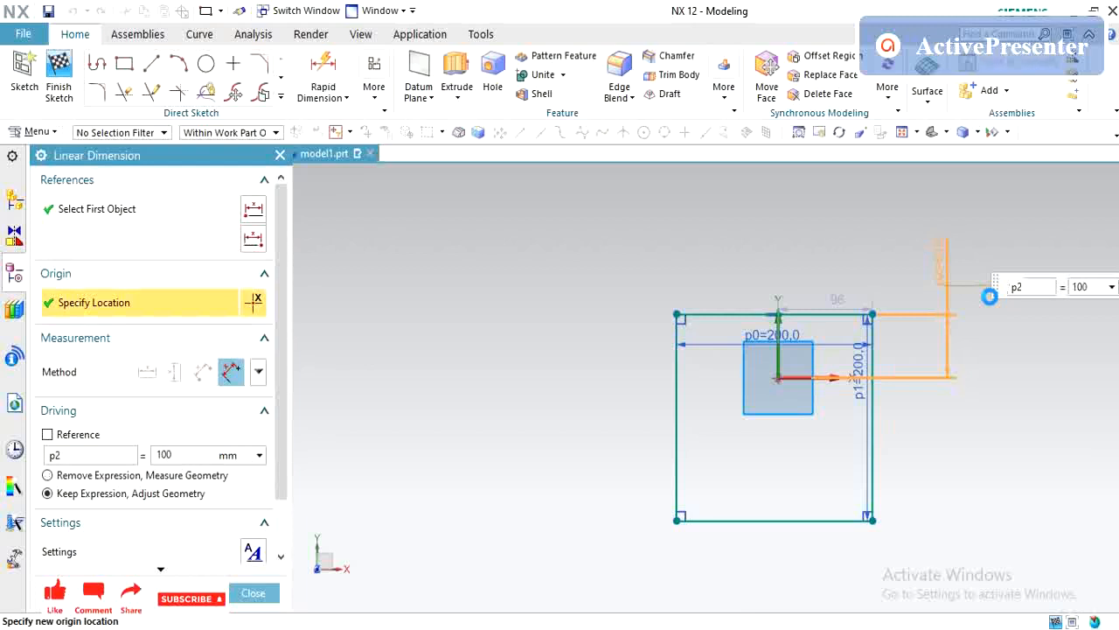
Set the horizontal distance from the Y axis to the square's far vertical edge to 100 mm.
double_click(837, 258)
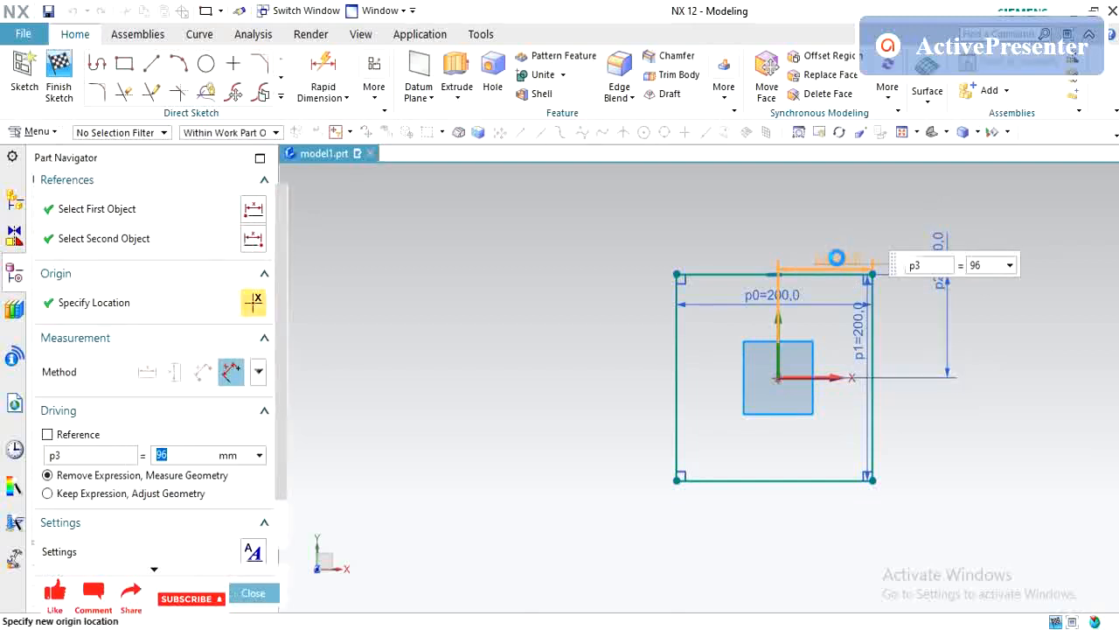
text(100)
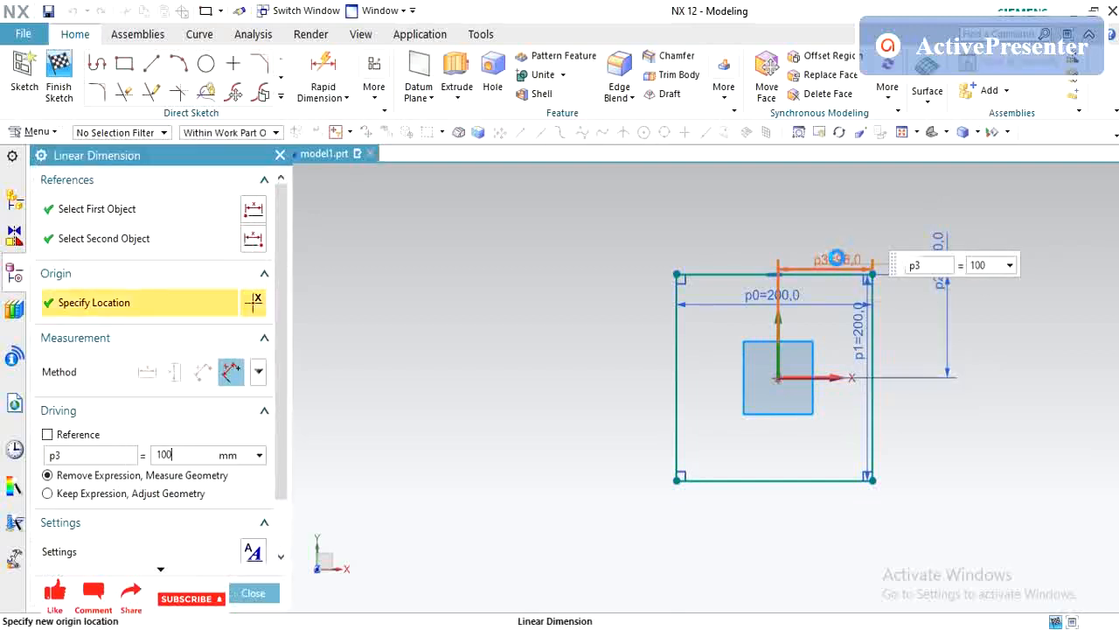
key(Return)
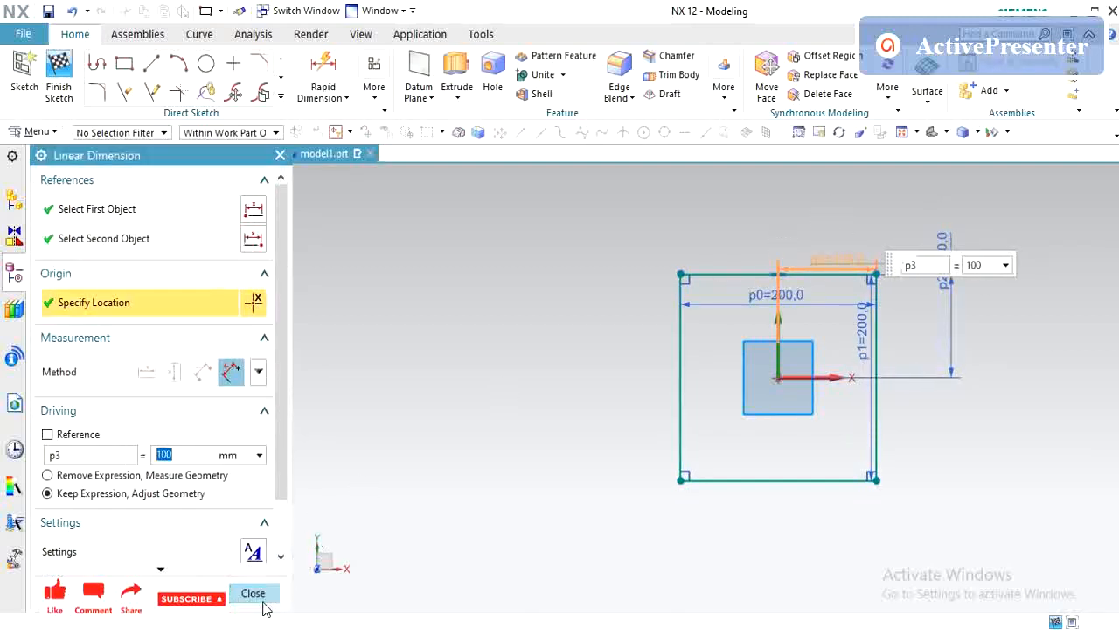
click(260, 598)
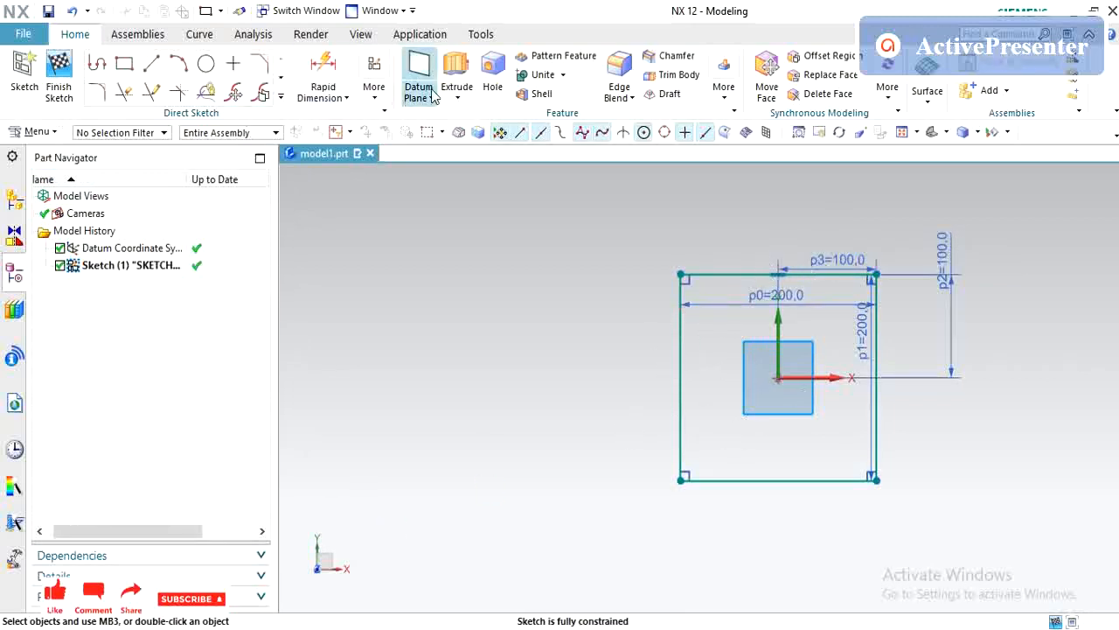
Finish the sketch and start an Extrude with the square's four curves as the section.
click(64, 81)
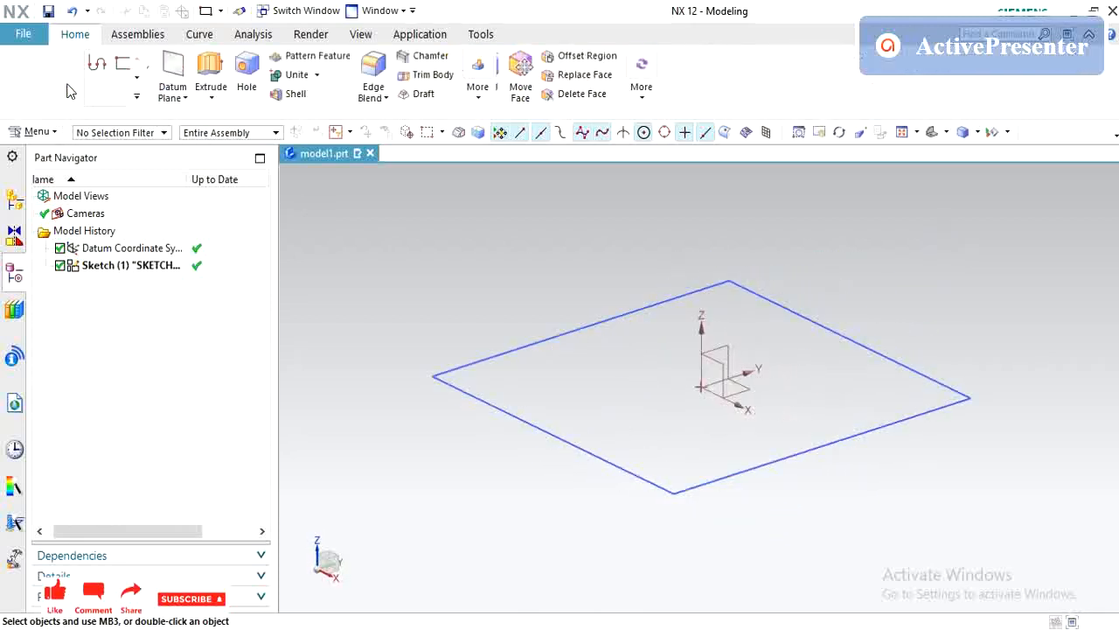
click(210, 97)
click(231, 117)
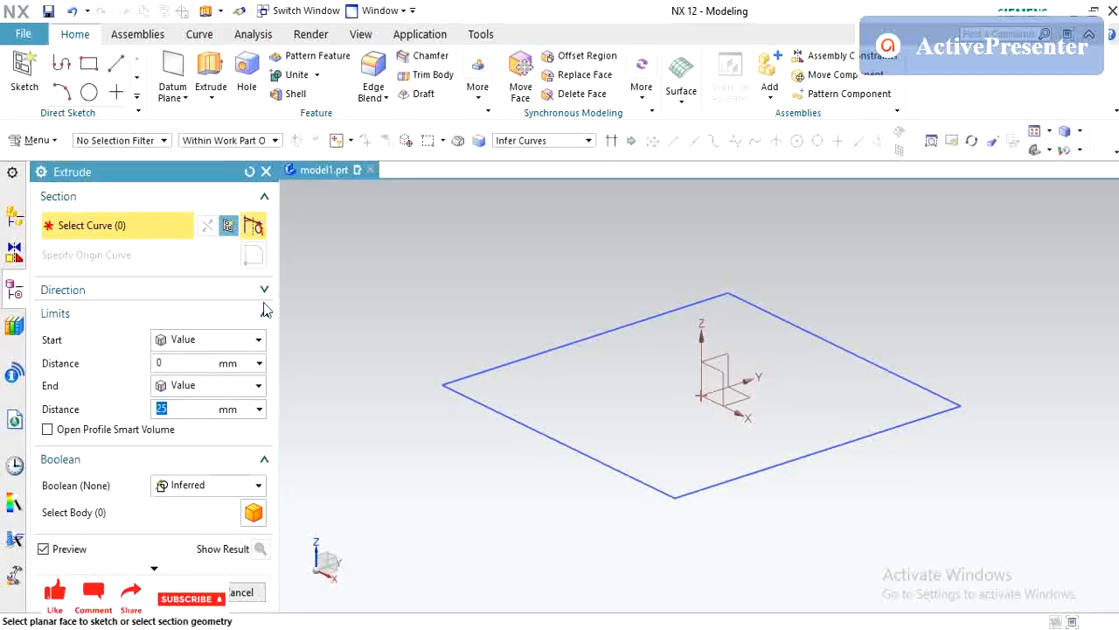
click(474, 371)
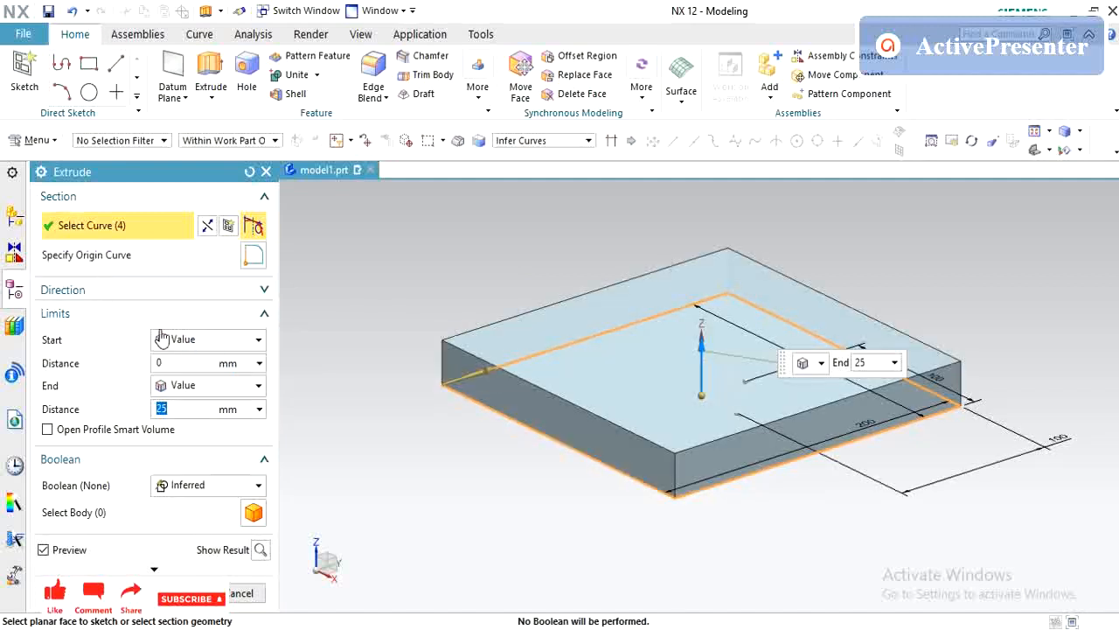
Try reversing the extrusion direction, switch it back, and look through the available vector options.
click(227, 294)
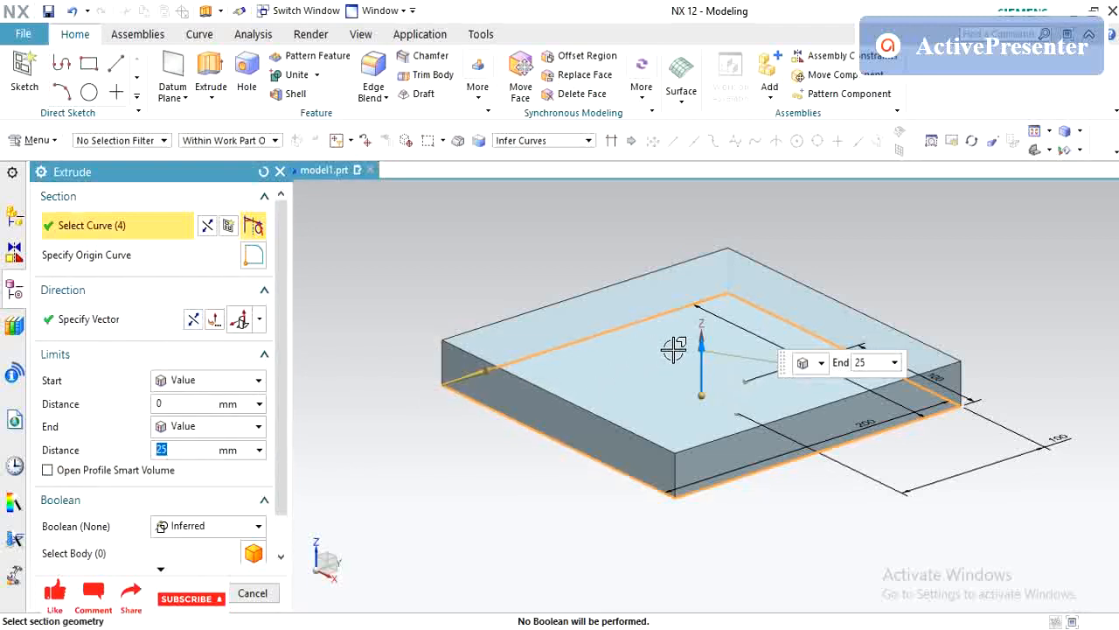
click(193, 320)
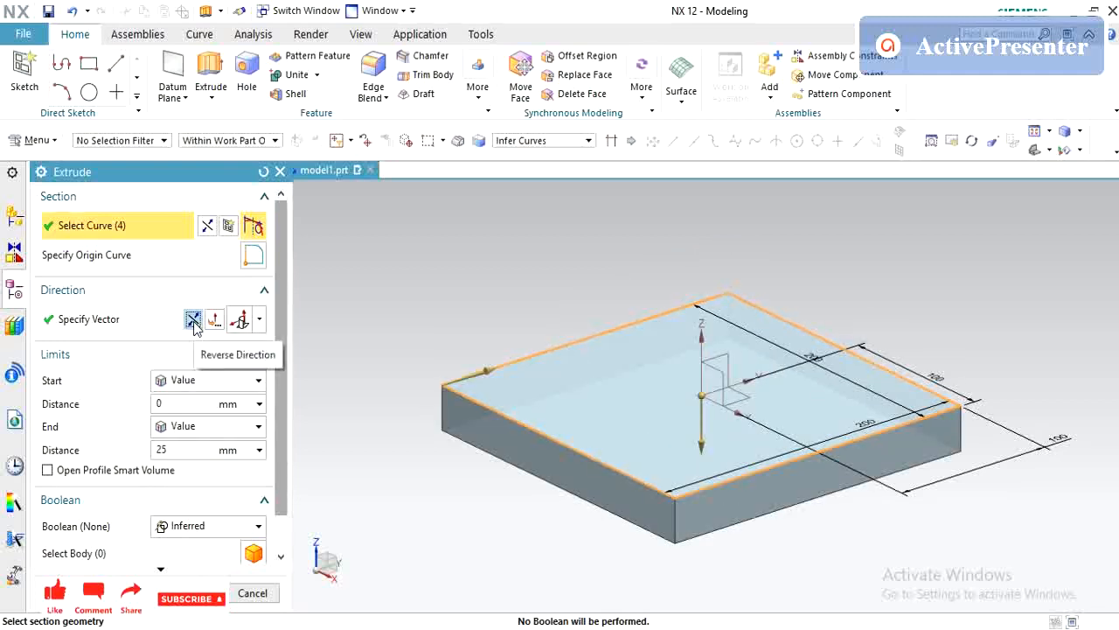
click(194, 320)
click(259, 319)
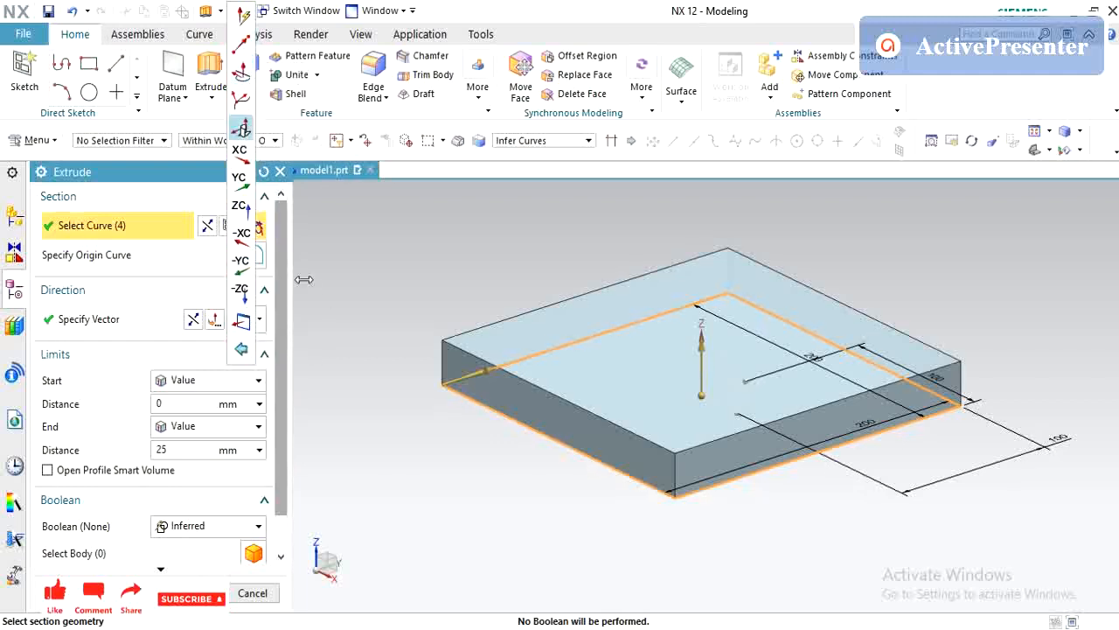
click(345, 314)
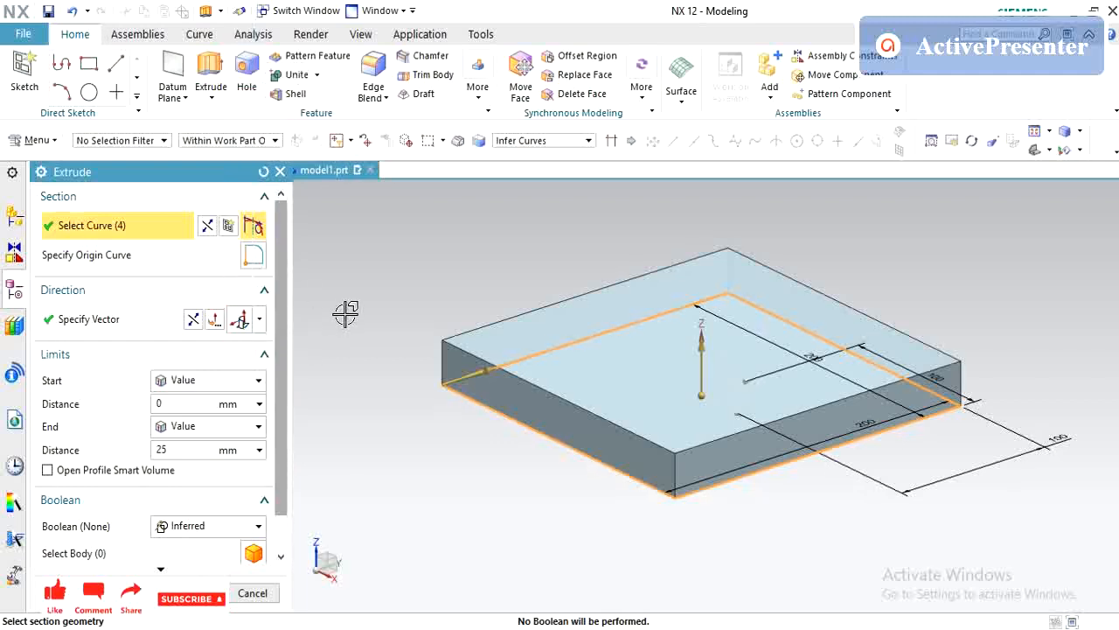
click(201, 384)
click(200, 400)
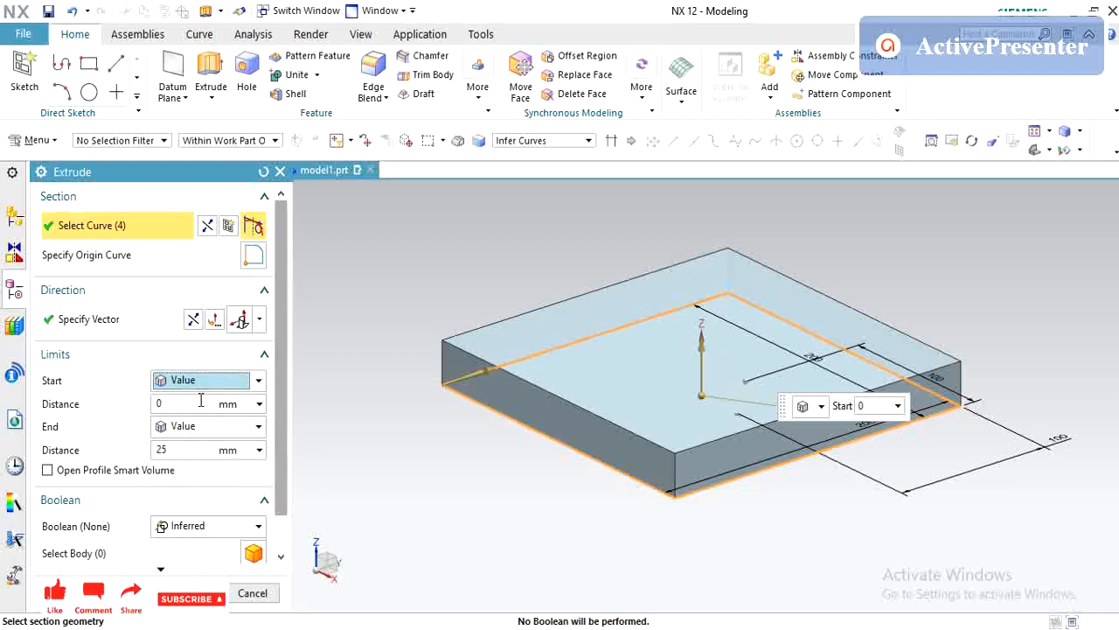
click(213, 386)
click(213, 386)
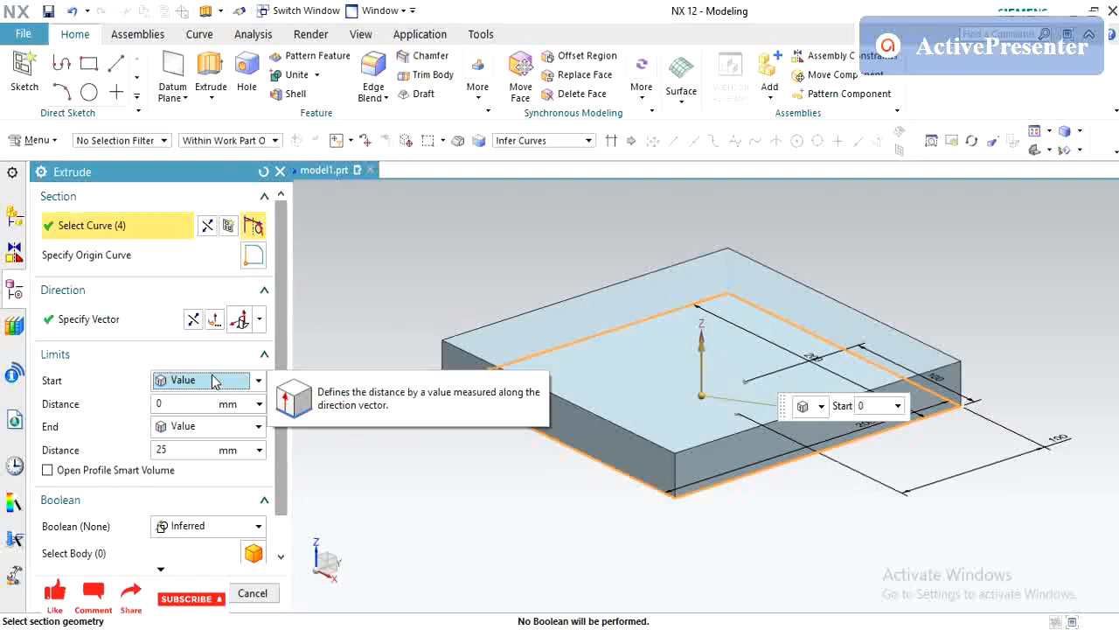
Switch the extrusion limits to Symmetric Value and set the distance to 30 mm.
click(213, 380)
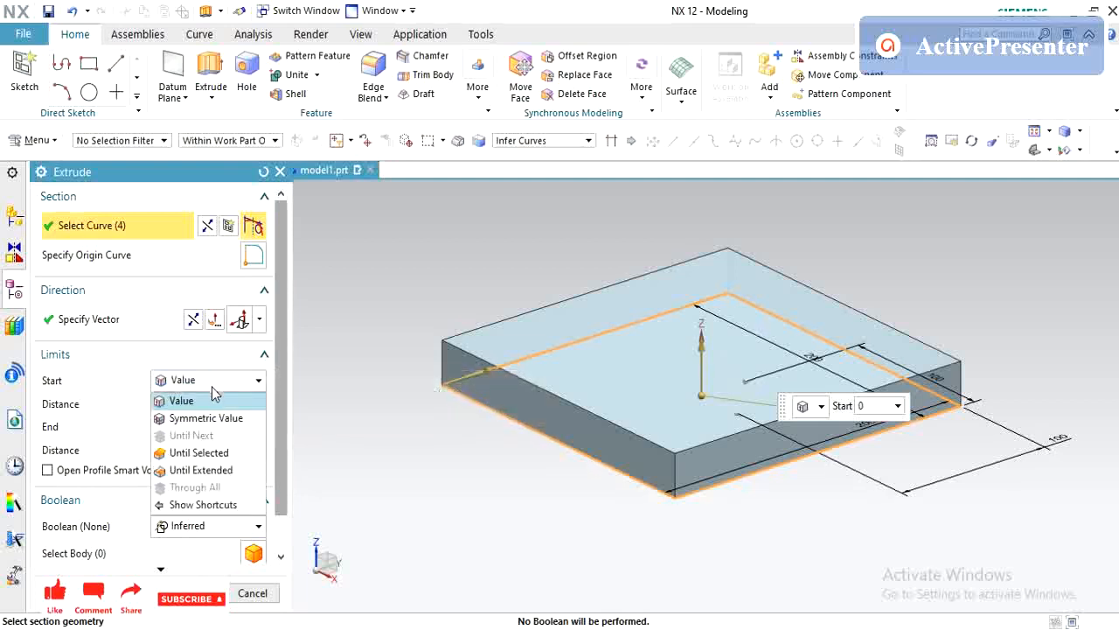
click(217, 418)
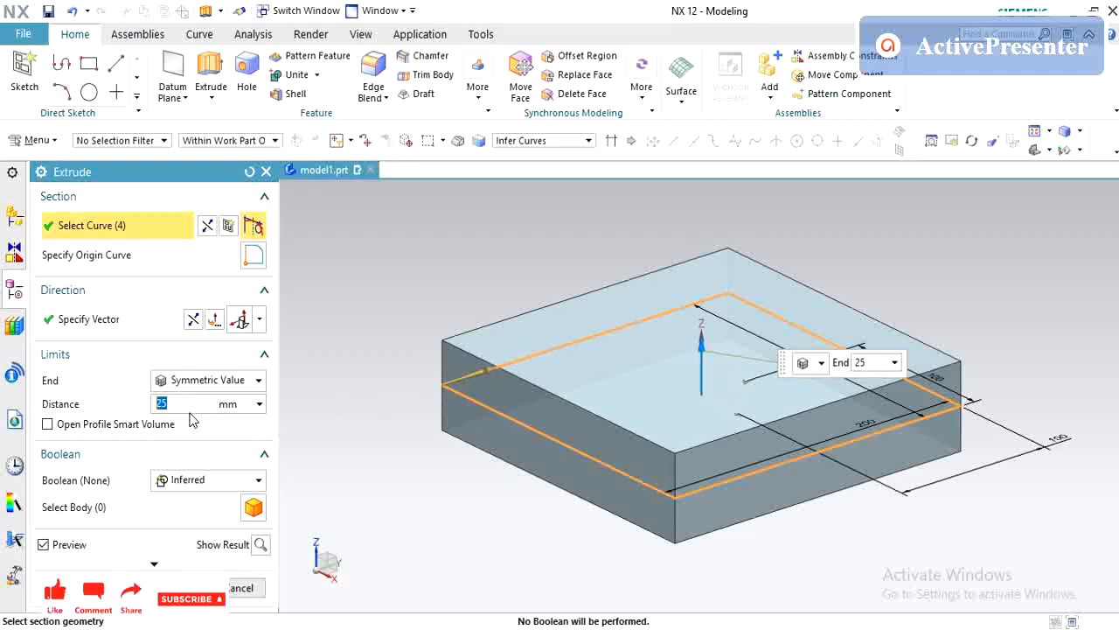
double_click(189, 403)
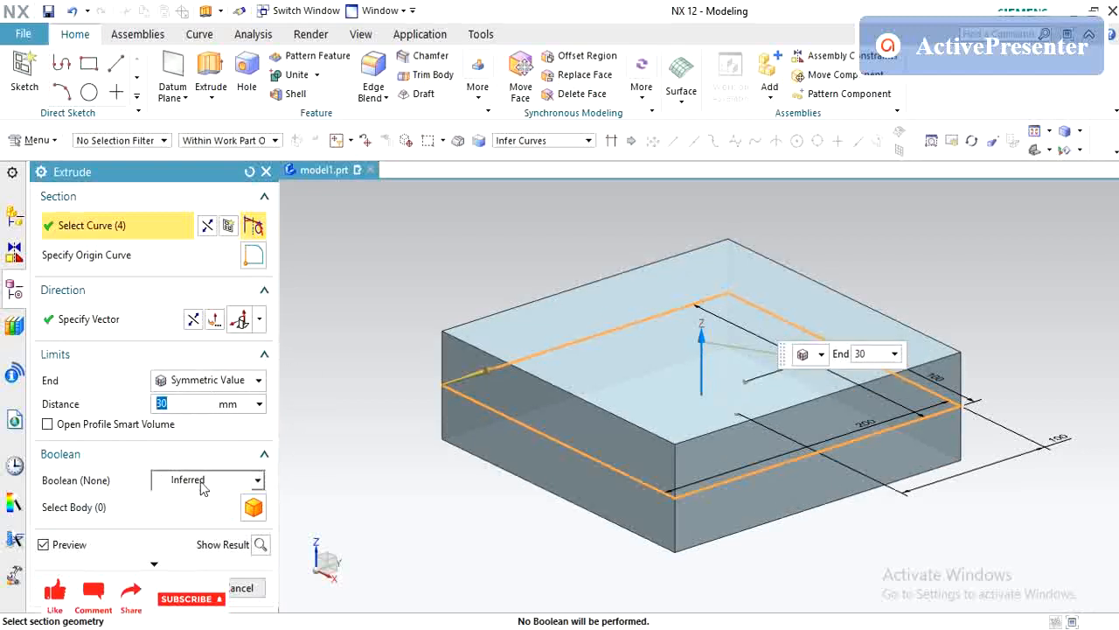
click(183, 384)
click(183, 386)
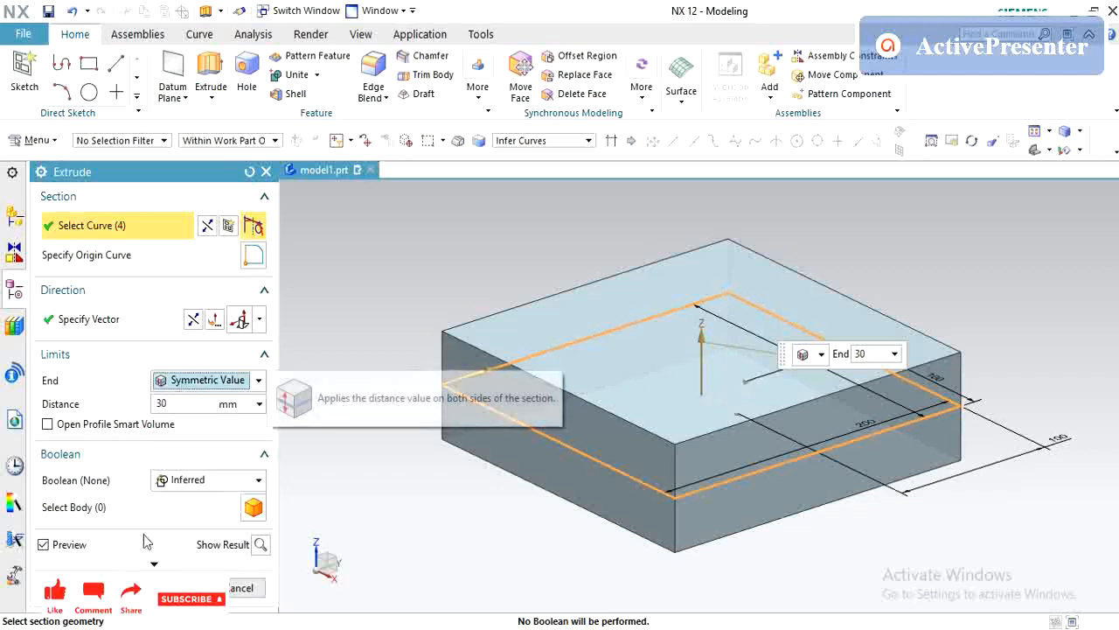
Accept the symmetric extrusion of the square to create the solid block.
click(132, 585)
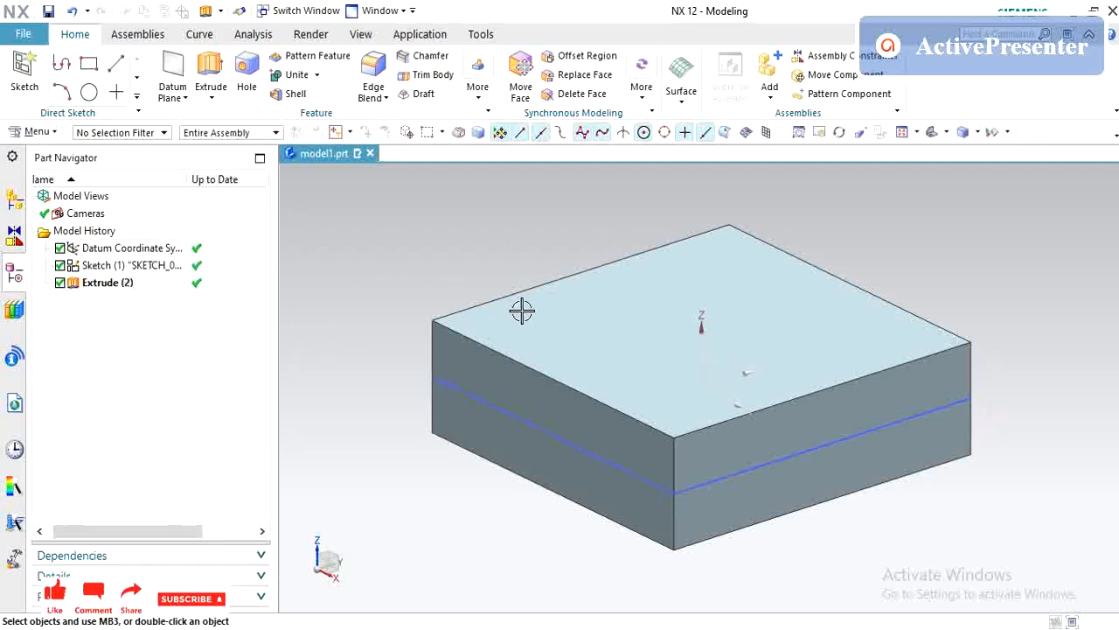
middle_drag(592, 310, 527, 327)
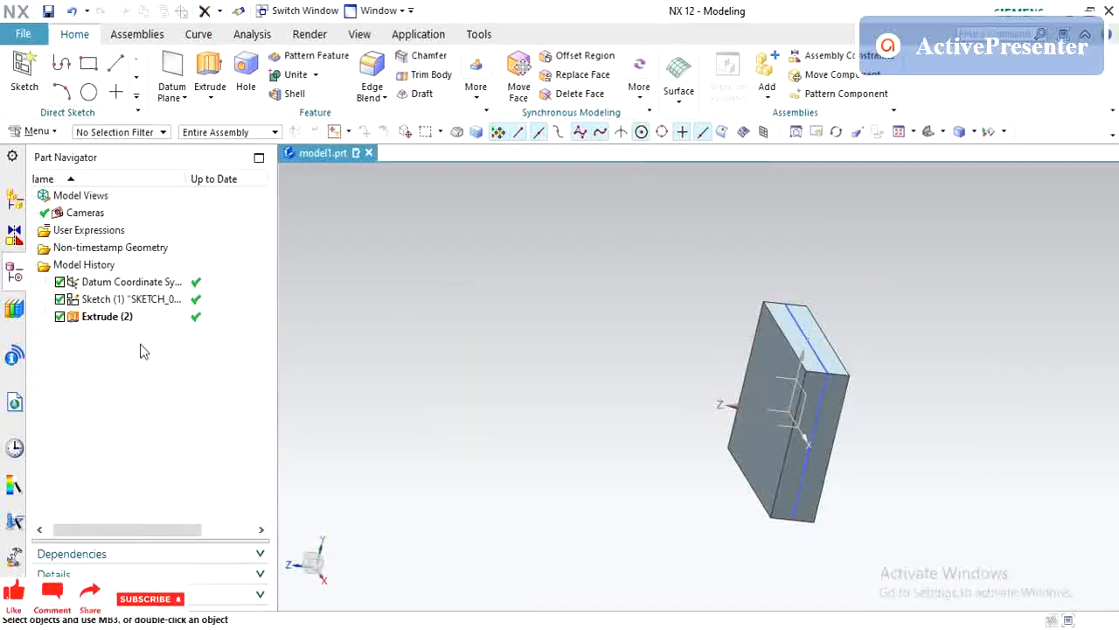
click(213, 100)
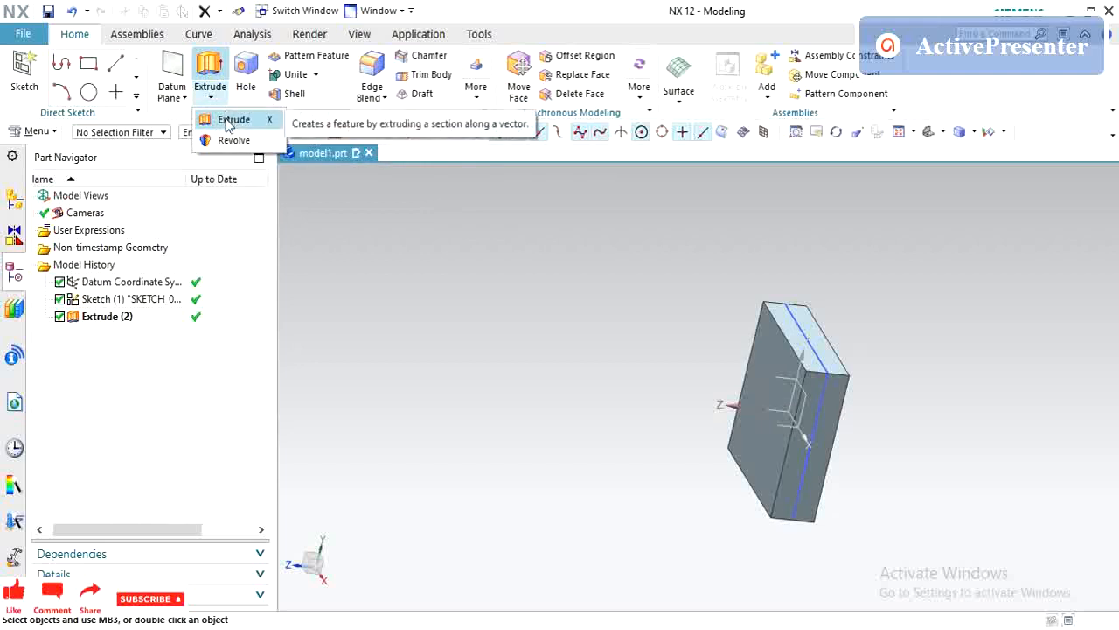
click(226, 120)
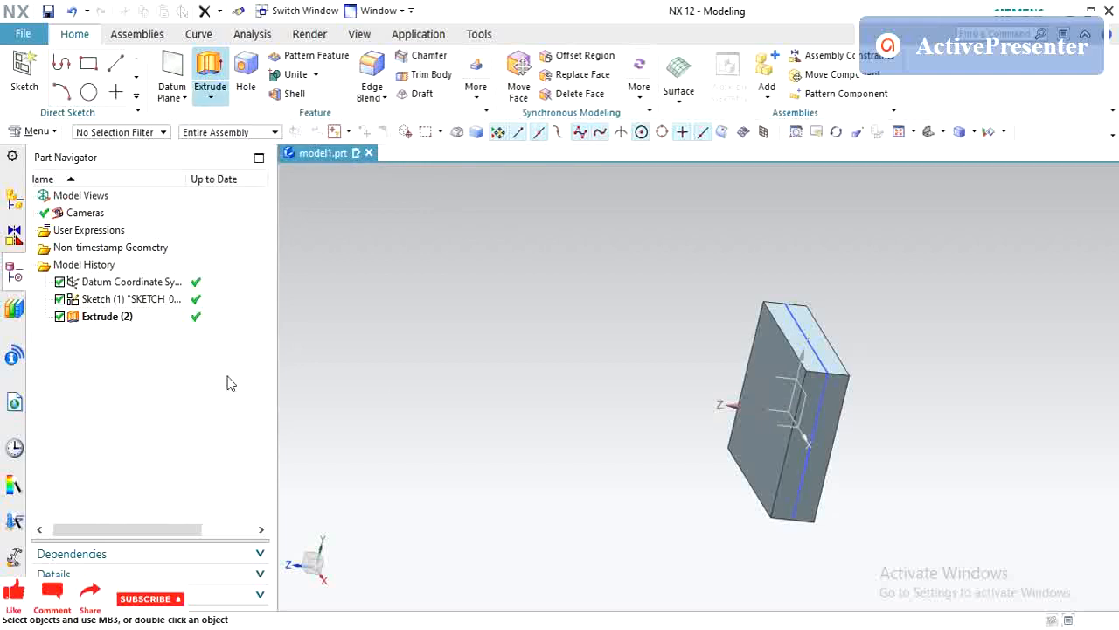
click(174, 95)
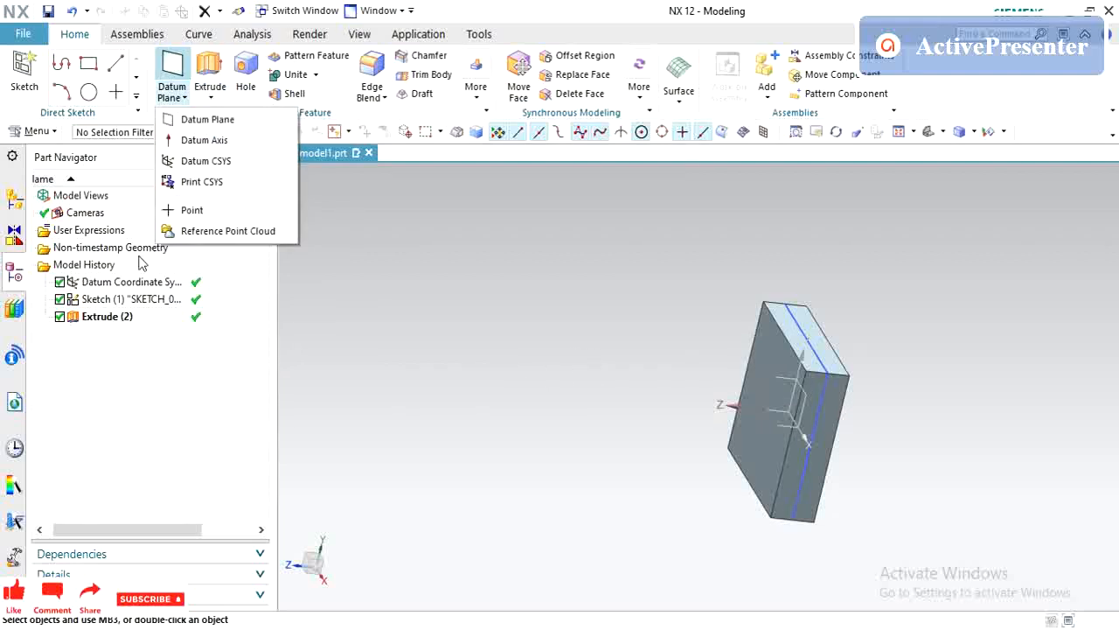
Create a sketch on a new plane offset 100 mm from the block's XY datum plane, using the work part origin.
click(25, 72)
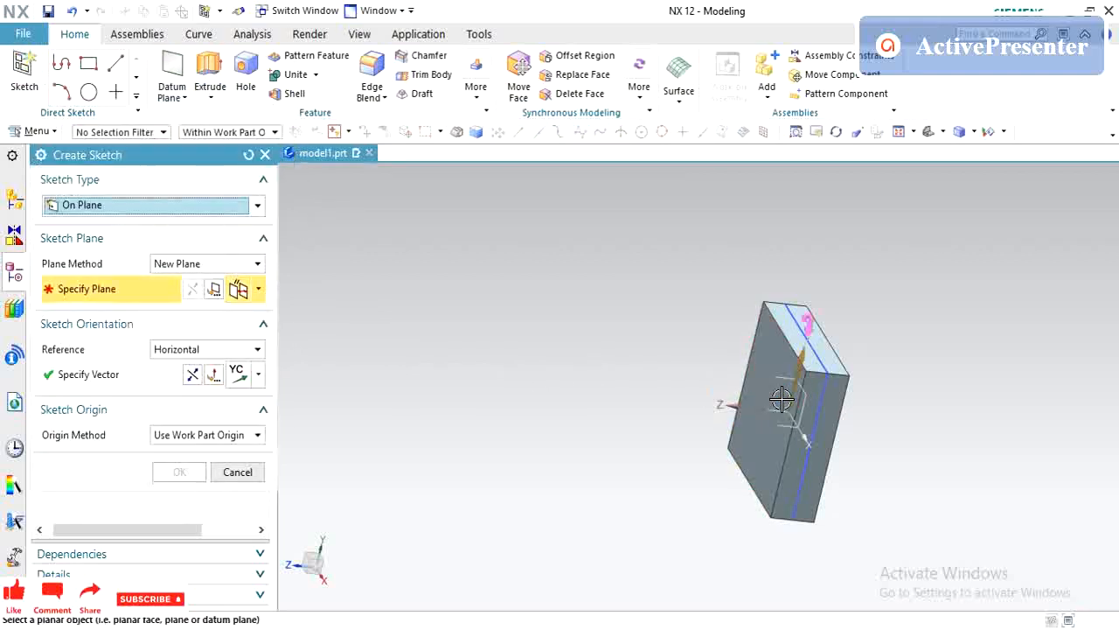
middle_drag(540, 494, 618, 529)
scroll(752, 424, up, 2)
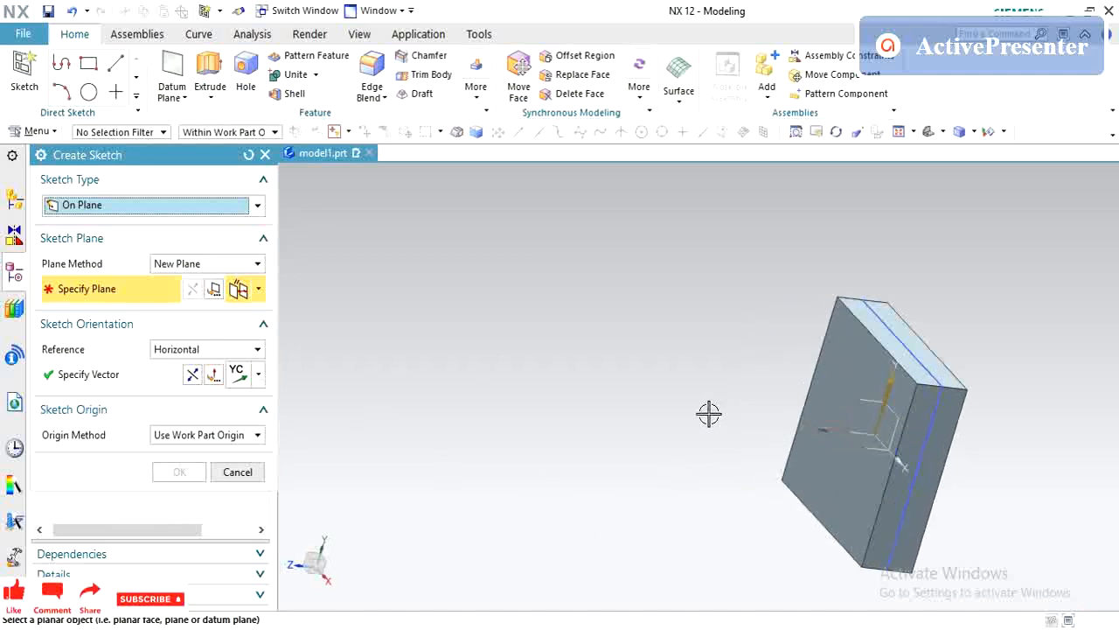
click(893, 430)
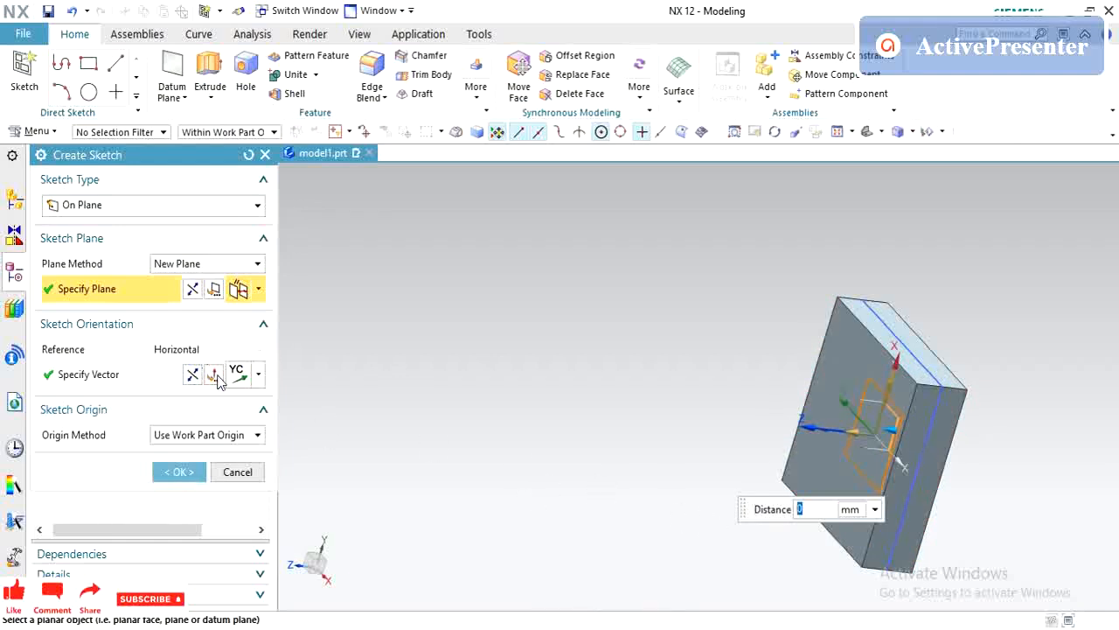
click(773, 517)
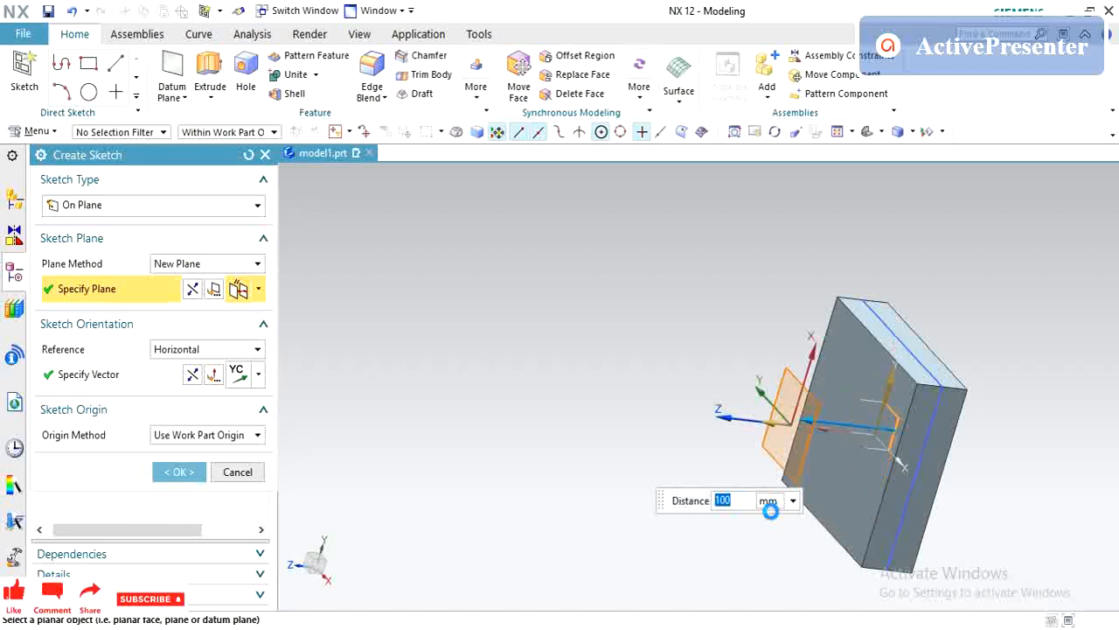
click(165, 441)
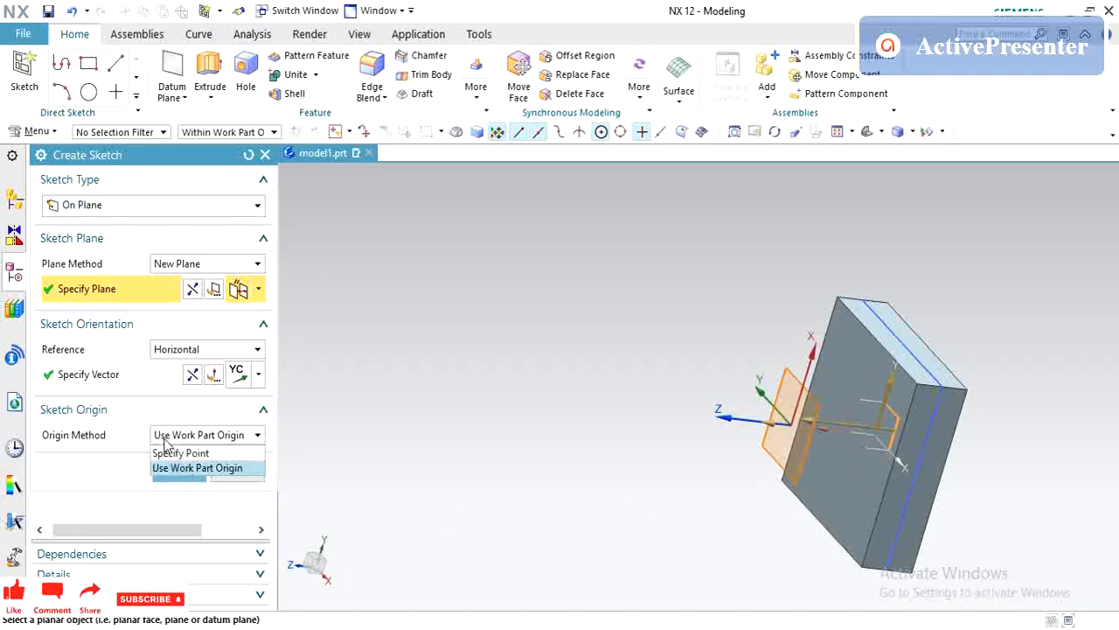
click(186, 472)
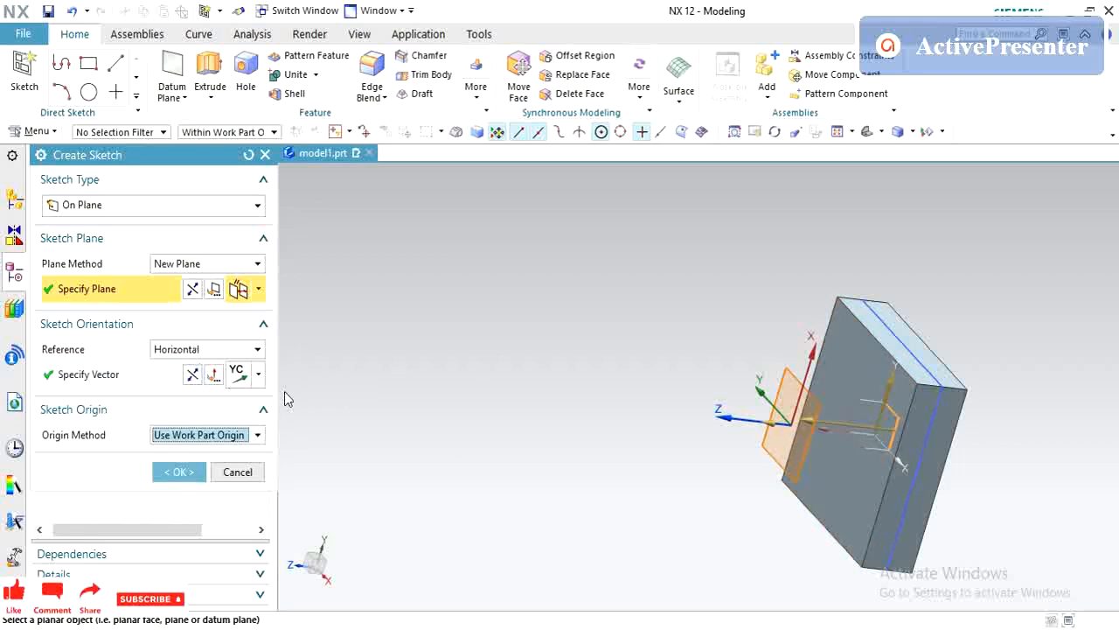
click(179, 472)
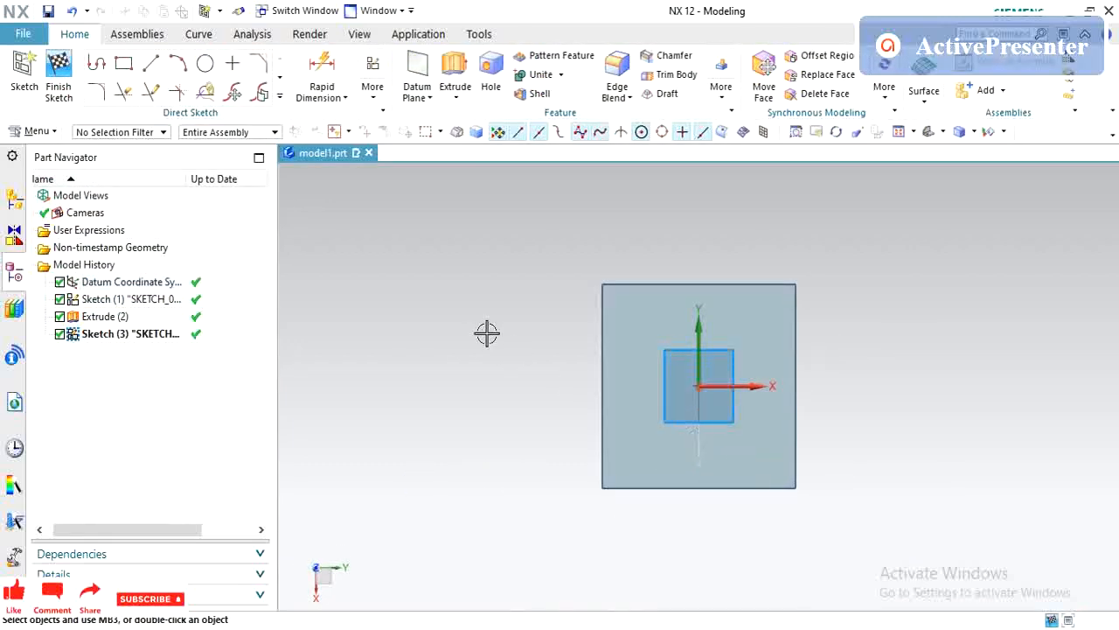
Sketch a rectangle about 135 mm high that extends past two opposite sides of the block, and finish the sketch.
click(125, 63)
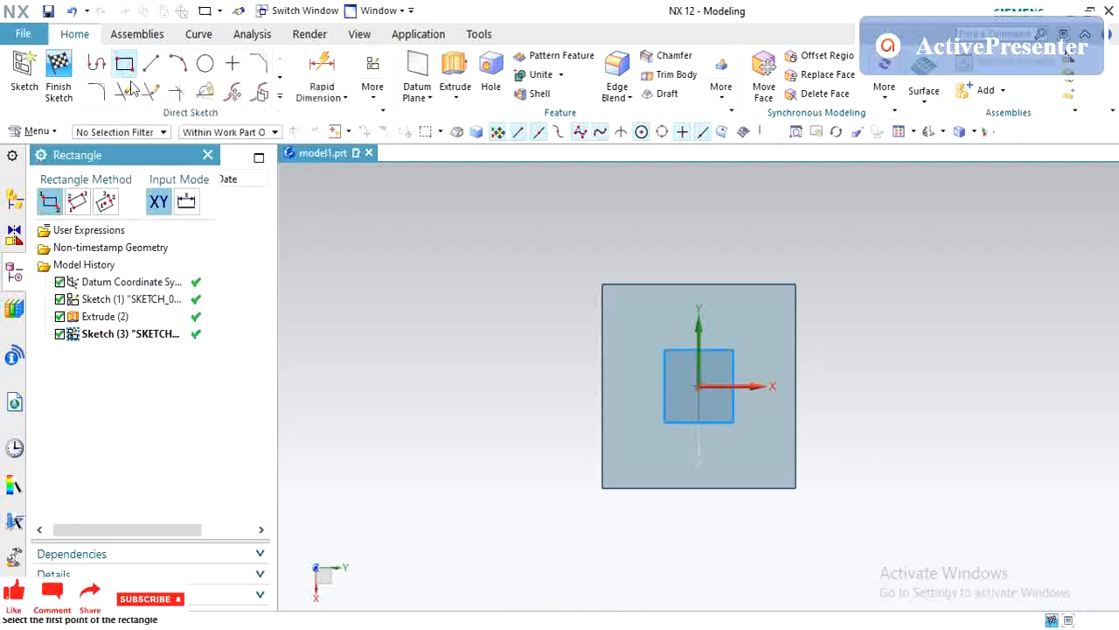
click(539, 304)
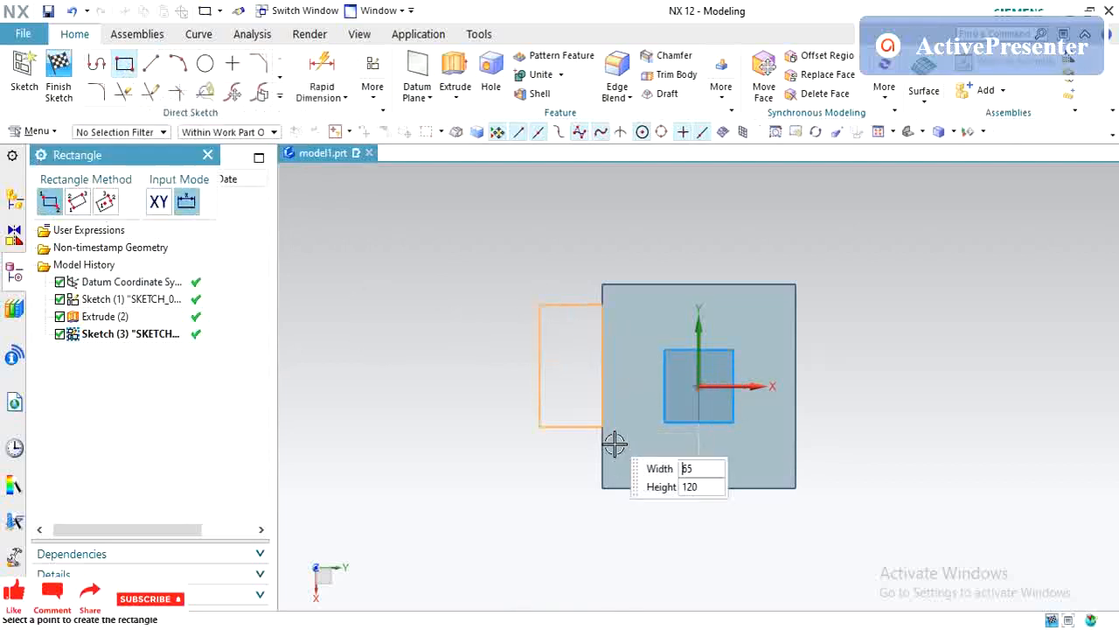
click(856, 442)
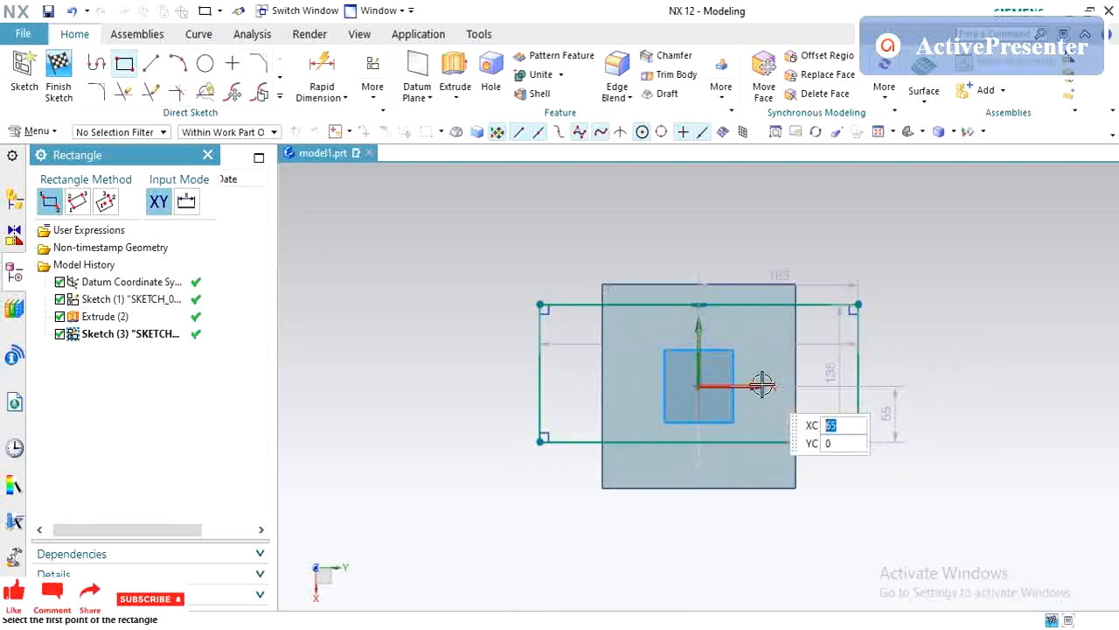
key(Escape)
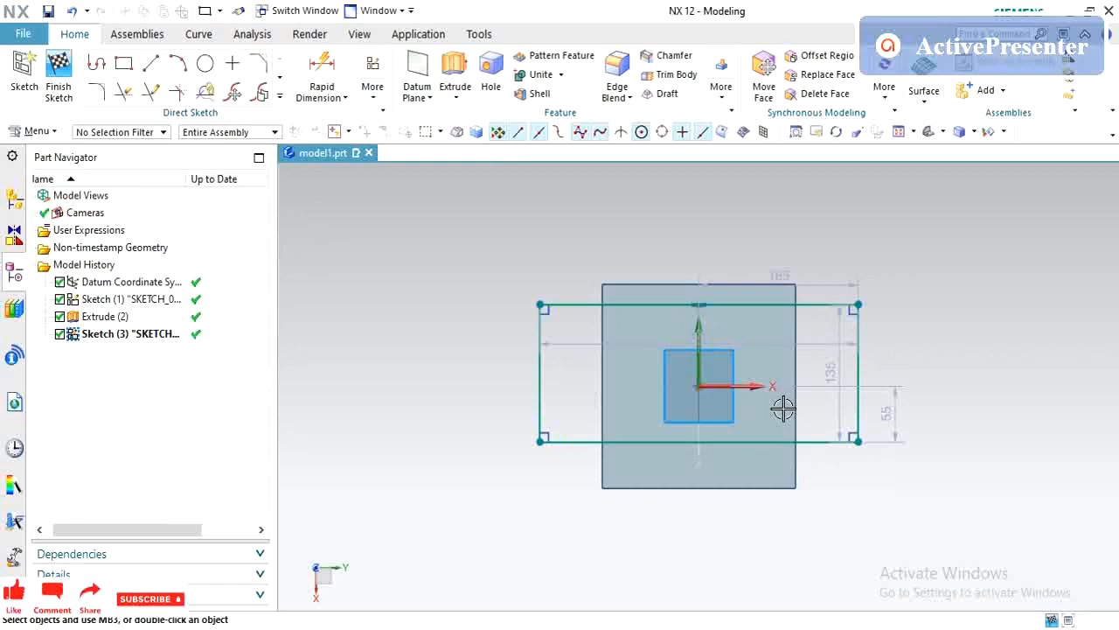
click(67, 81)
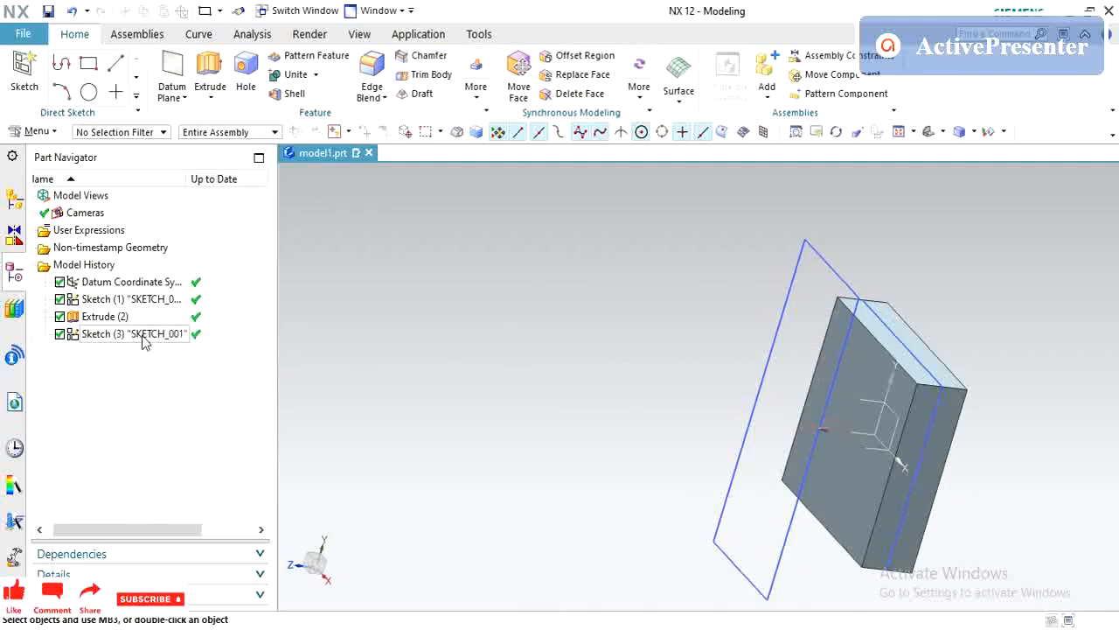
Start an Extrude with the new rectangle's four curves as the section.
click(210, 74)
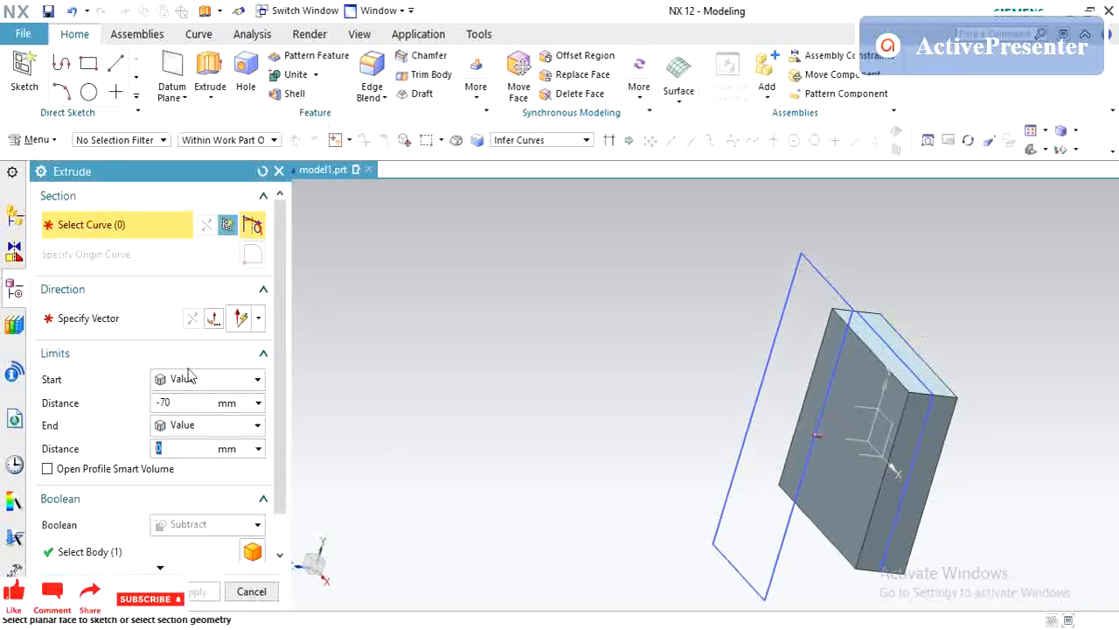
click(189, 379)
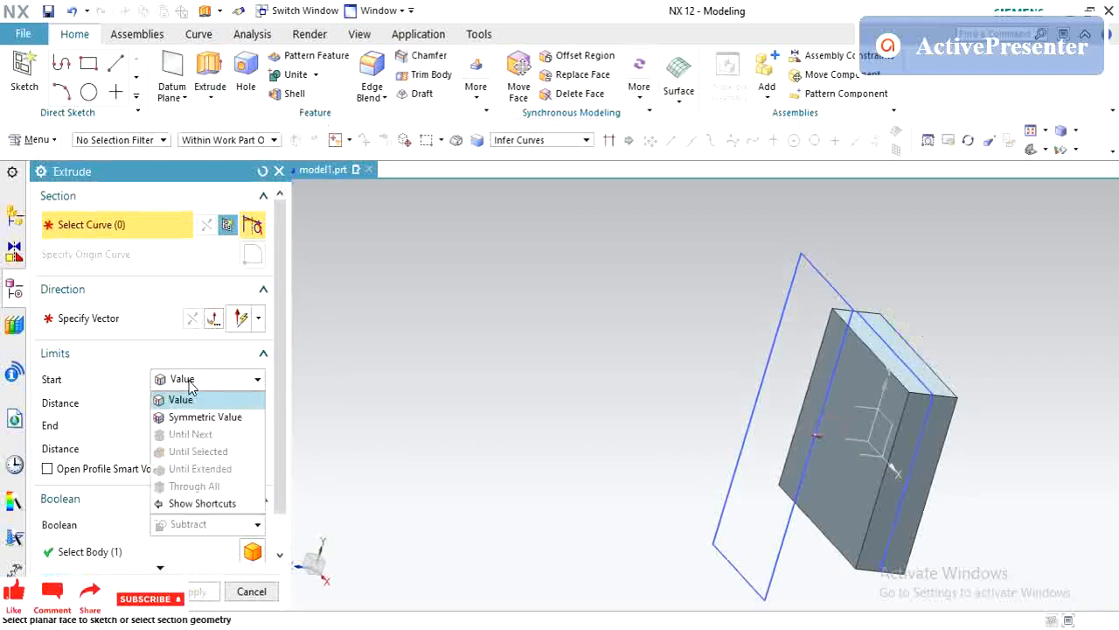
click(142, 356)
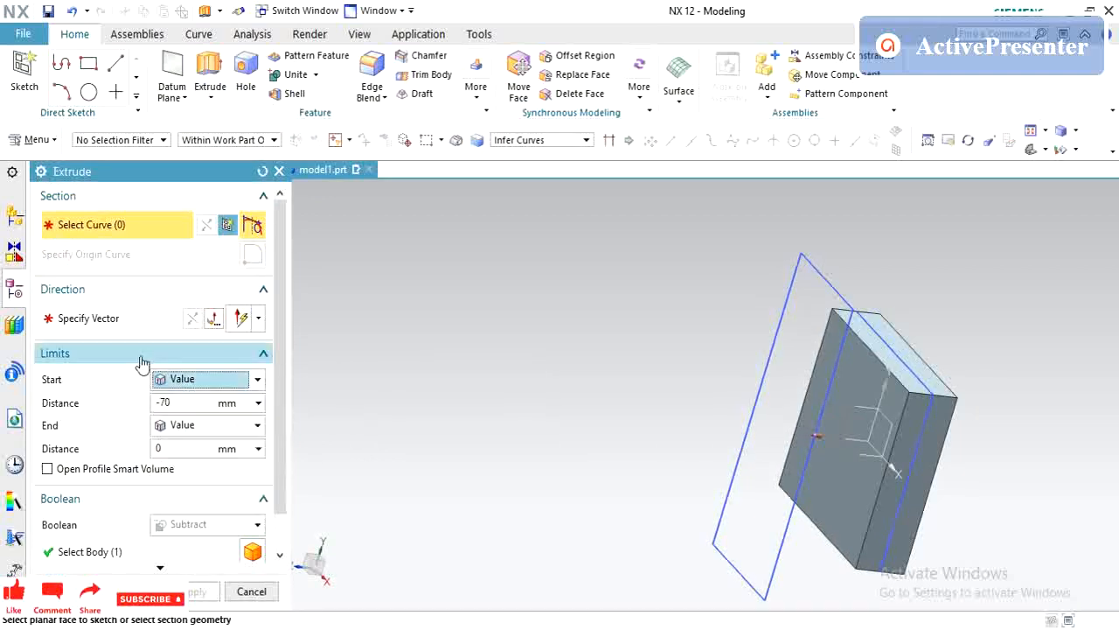
click(769, 369)
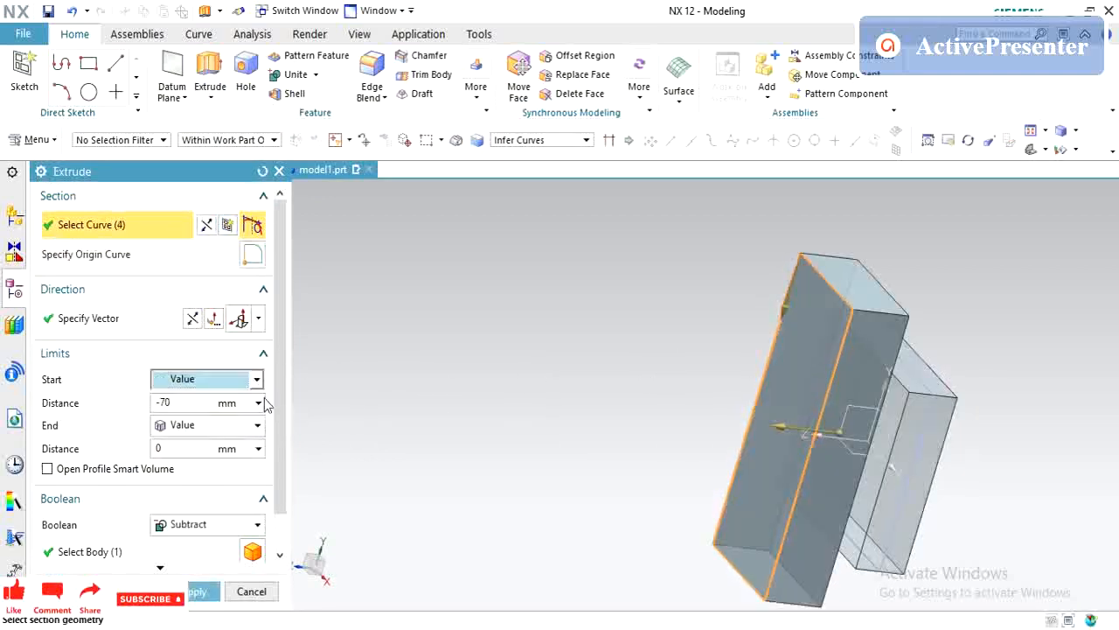
Look through the start limit options and set the extrusion's Boolean to None.
click(217, 387)
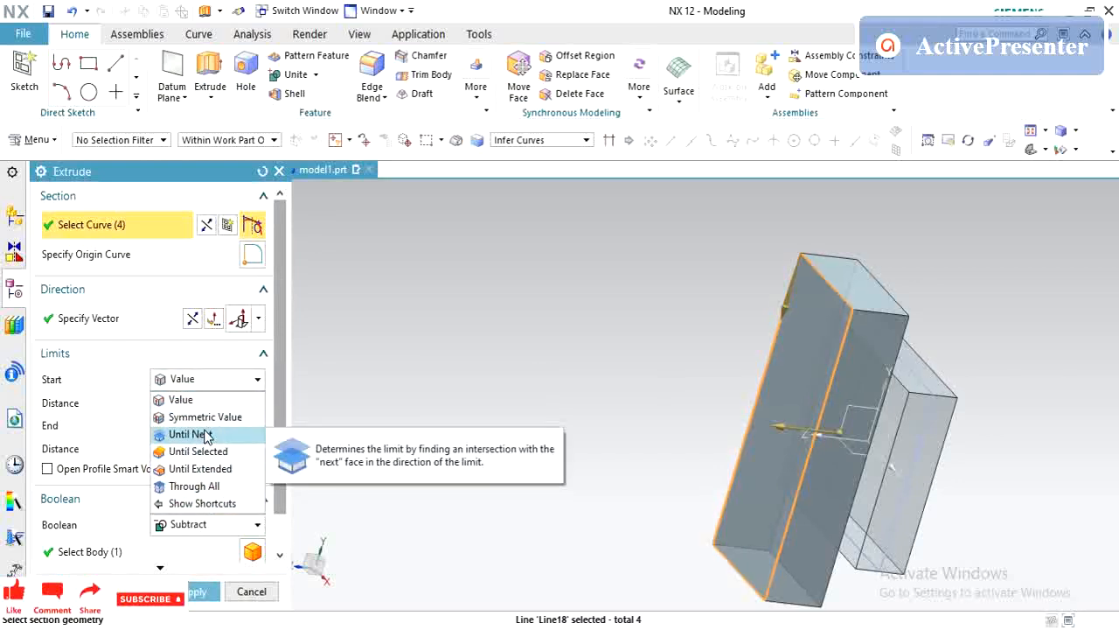
click(340, 525)
click(254, 528)
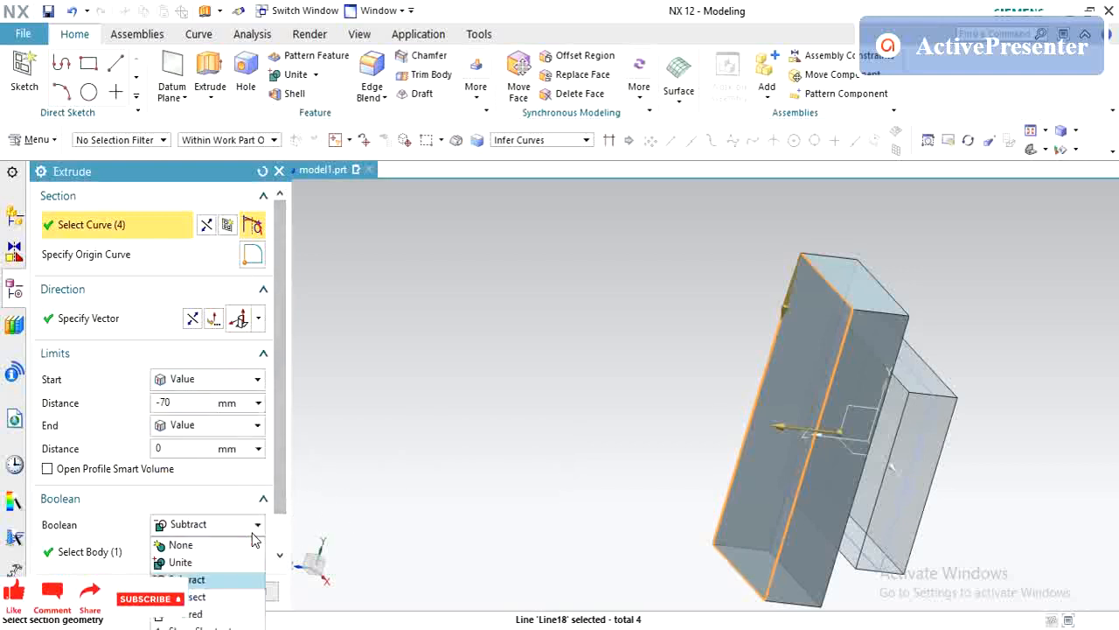
click(234, 546)
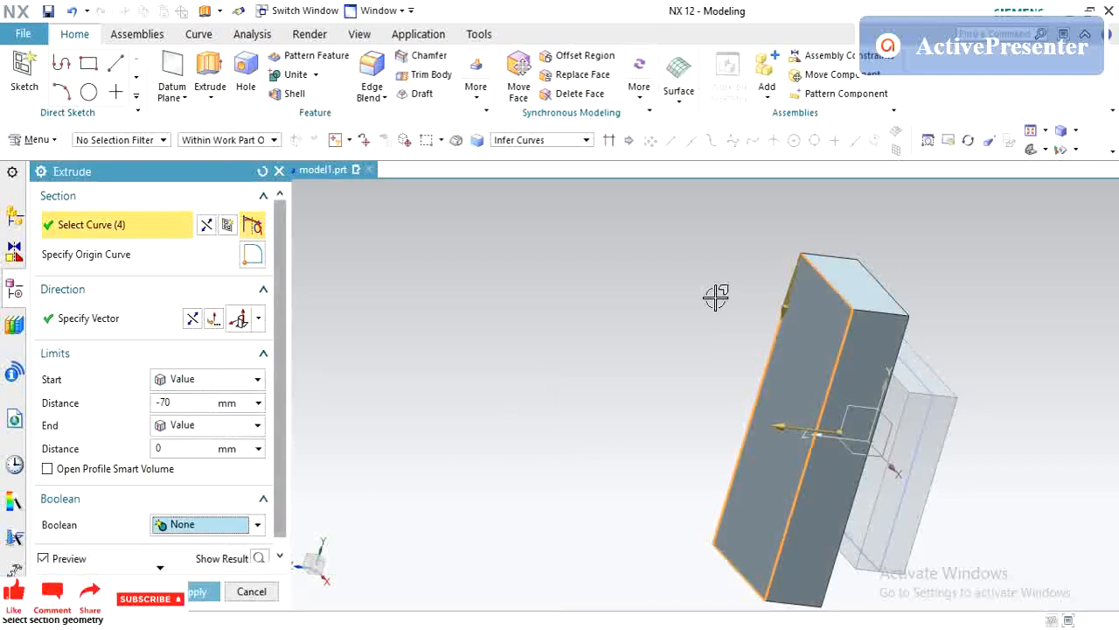
Try the Until Next start limit on the extrusion and inspect the preview from several angles.
middle_drag(606, 420, 628, 324)
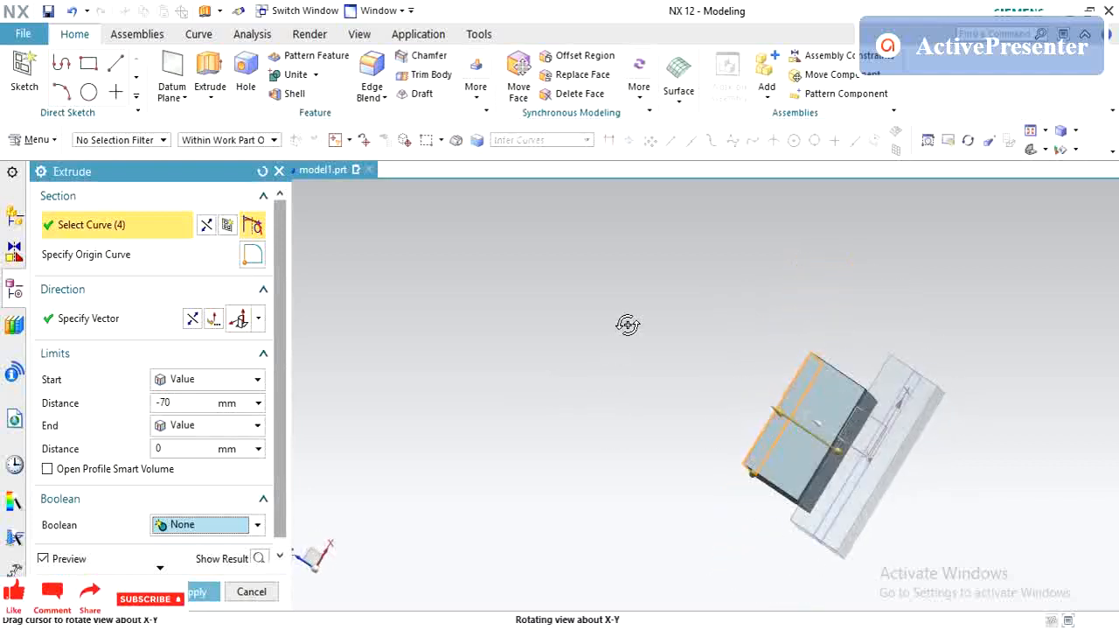
click(245, 379)
click(230, 429)
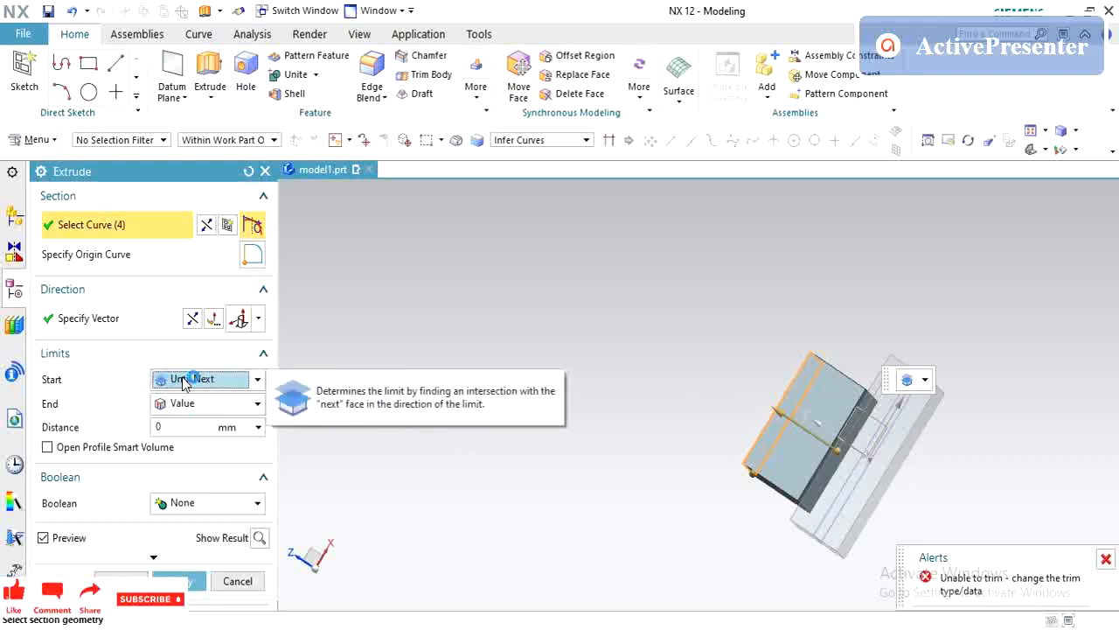
middle_drag(895, 350, 866, 393)
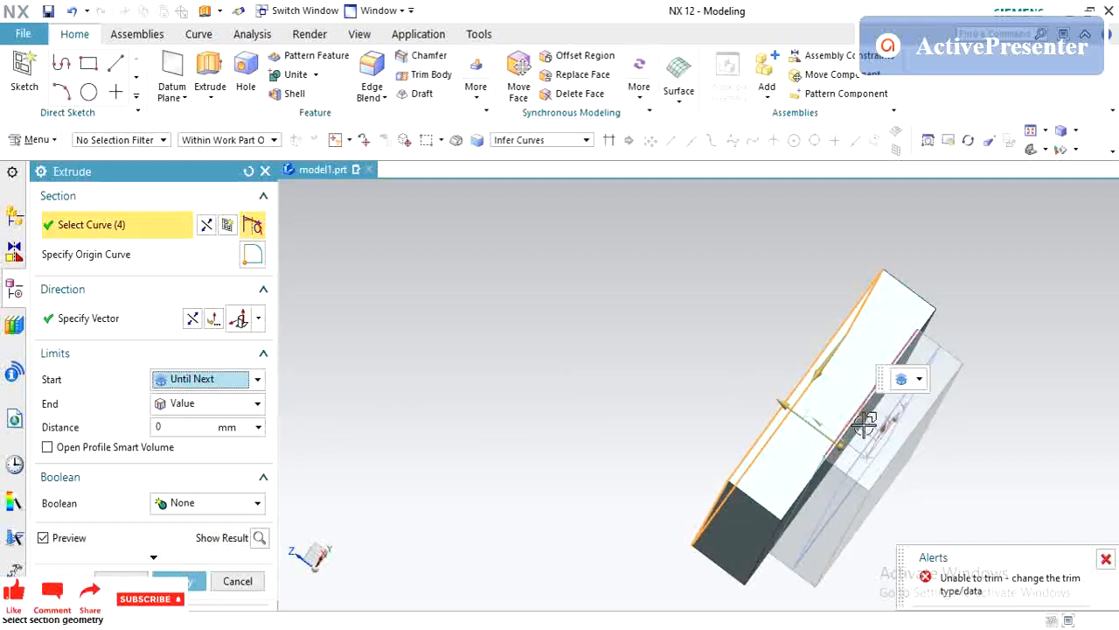
middle_drag(822, 448, 767, 355)
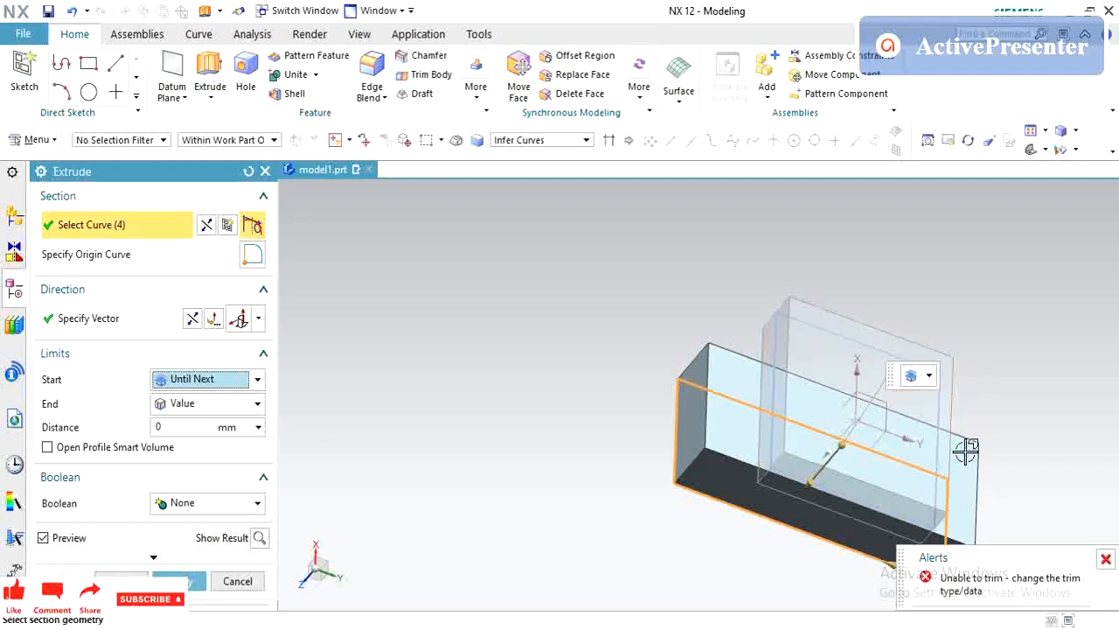
Try the Until Selected start limit with the block's face nearest the rectangle as the limiting object.
click(237, 384)
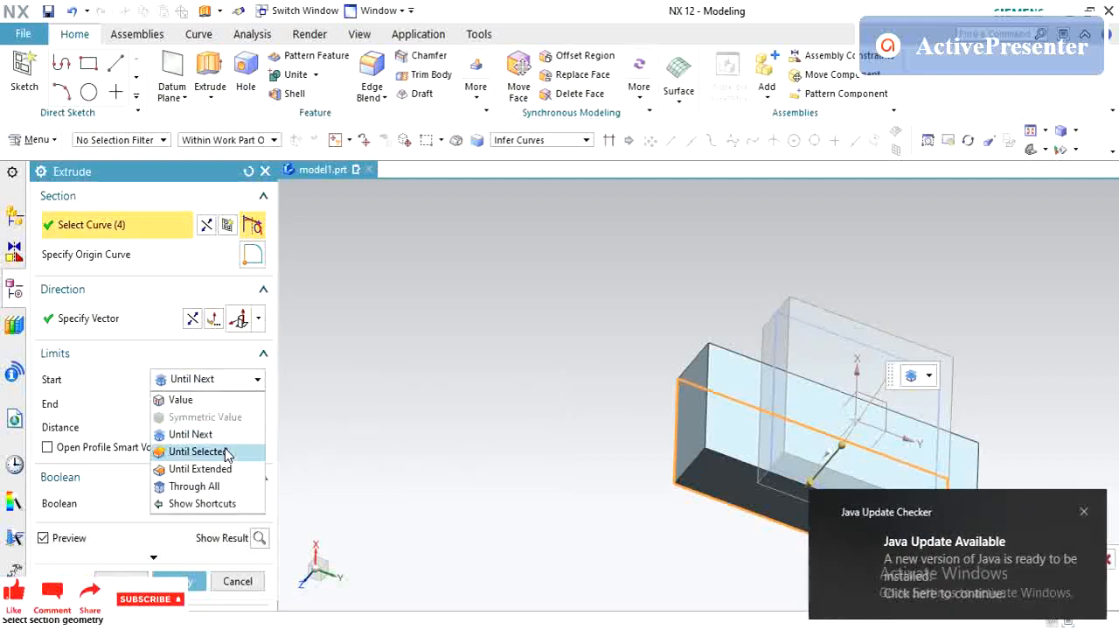
click(234, 450)
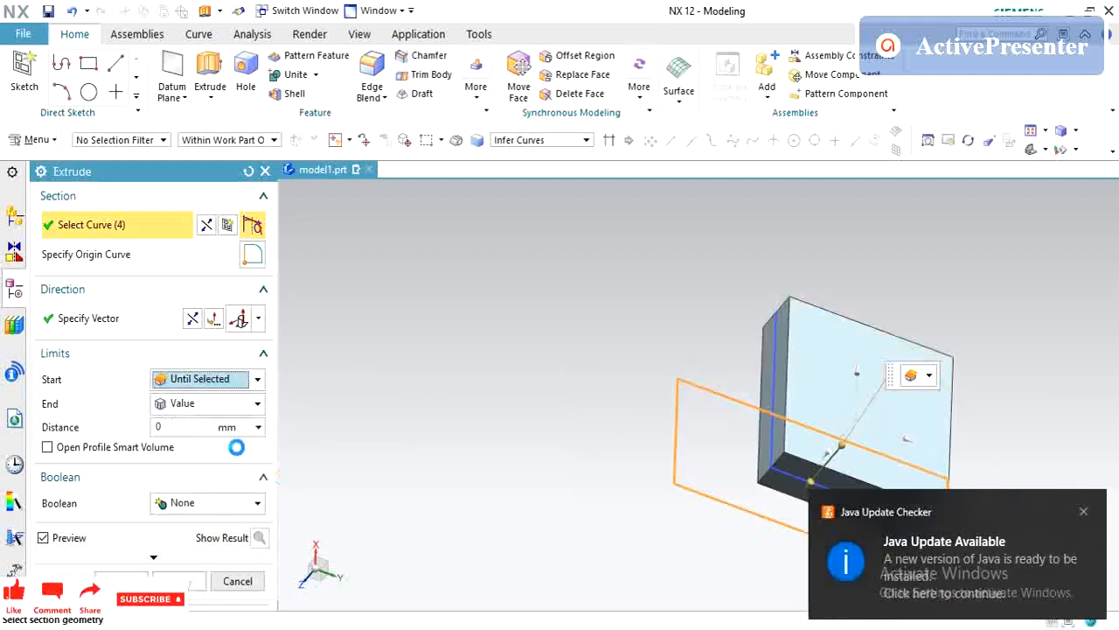
click(1085, 513)
middle_drag(676, 383, 692, 358)
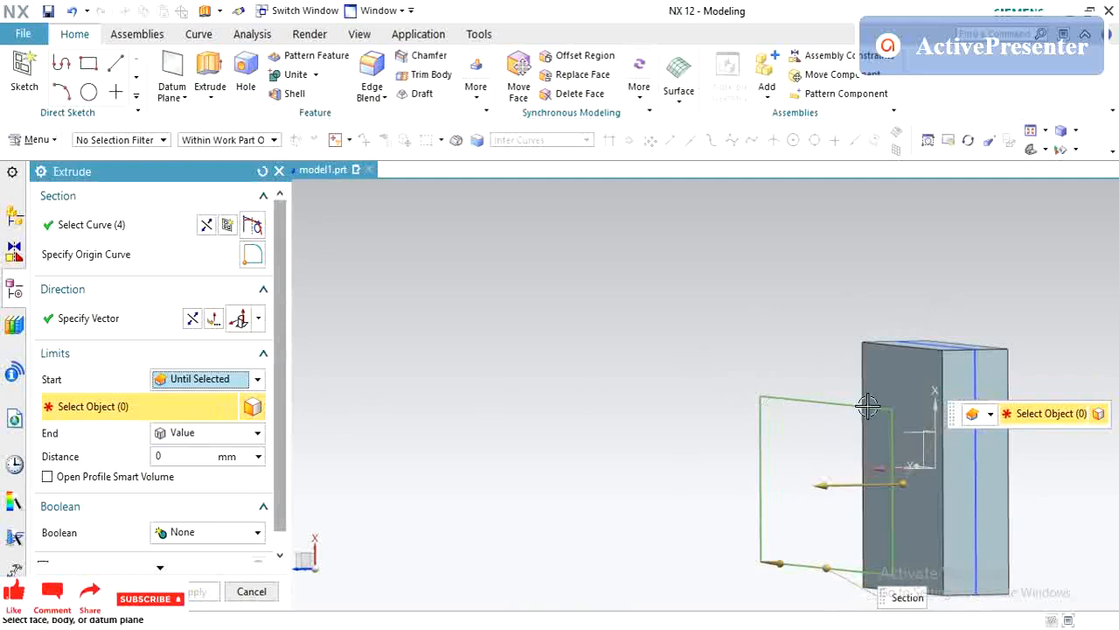
click(920, 395)
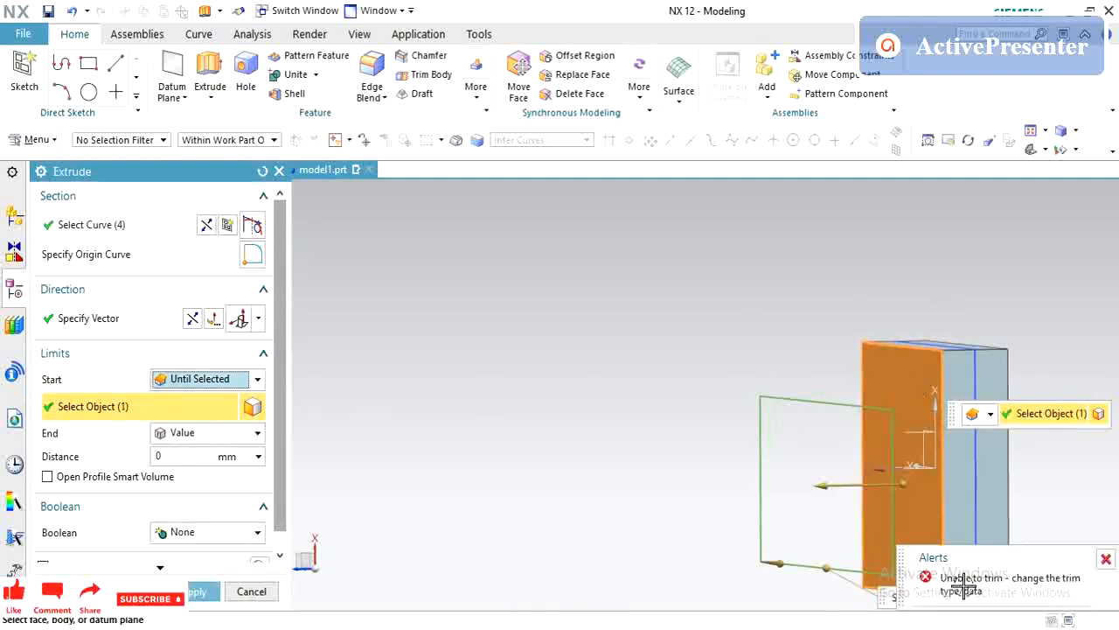
click(1106, 559)
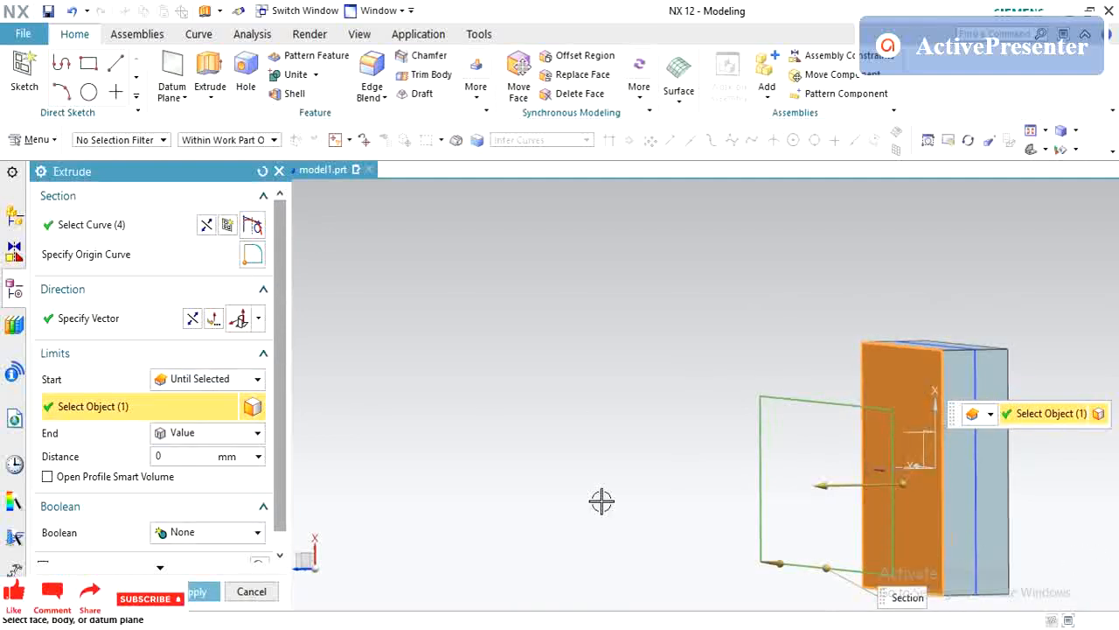
Extrude the rectangle with the Until Extended start limit, using the block's far face as the limiting object, and close the command.
click(247, 379)
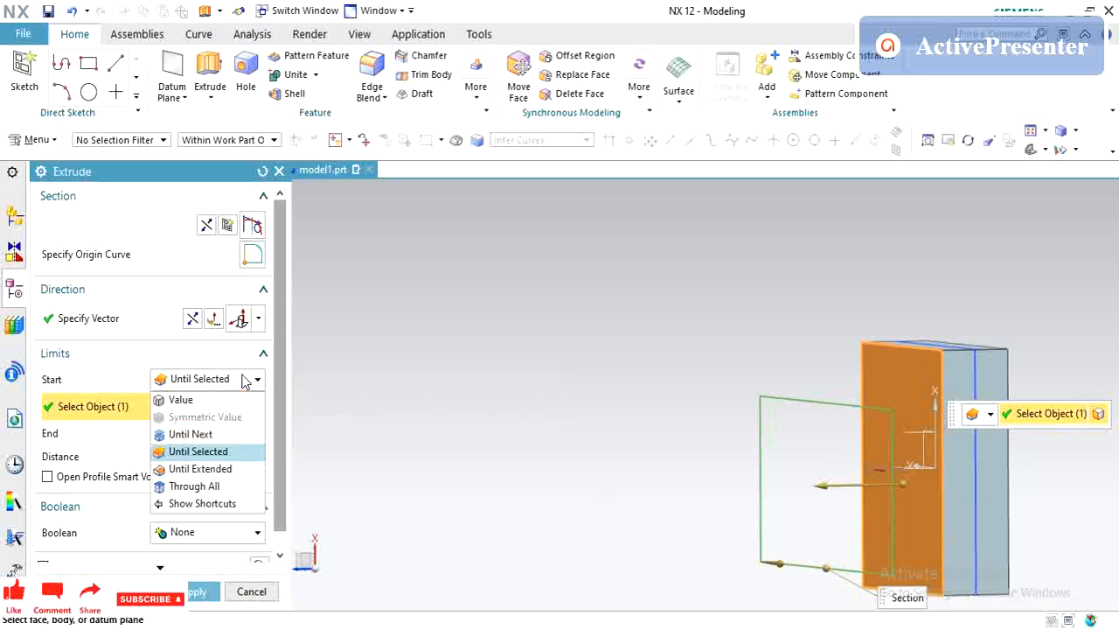
click(201, 469)
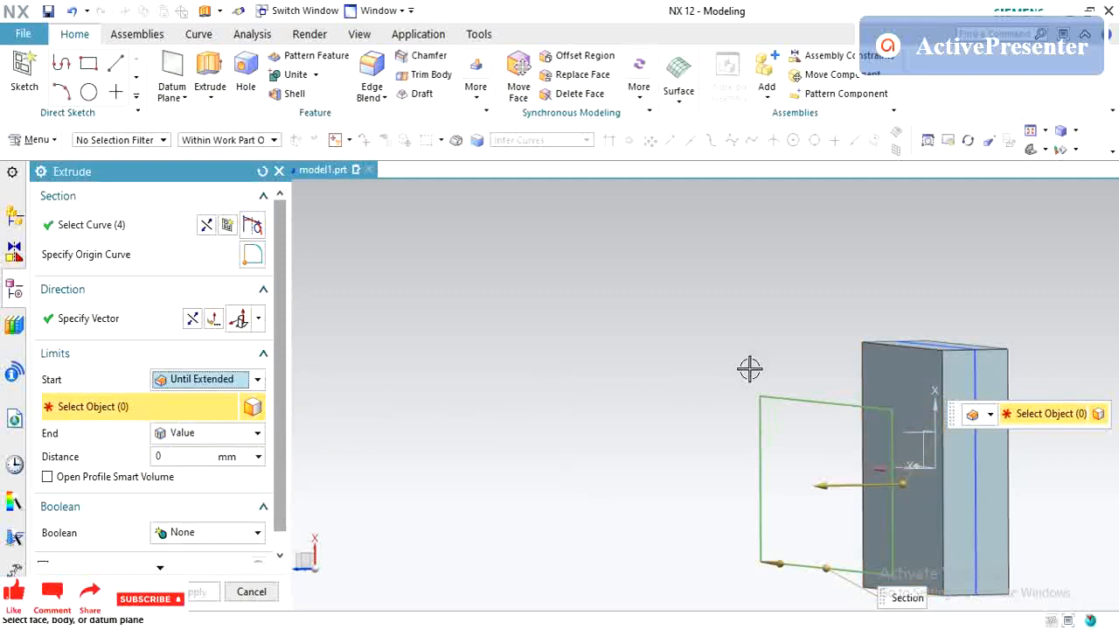
click(969, 460)
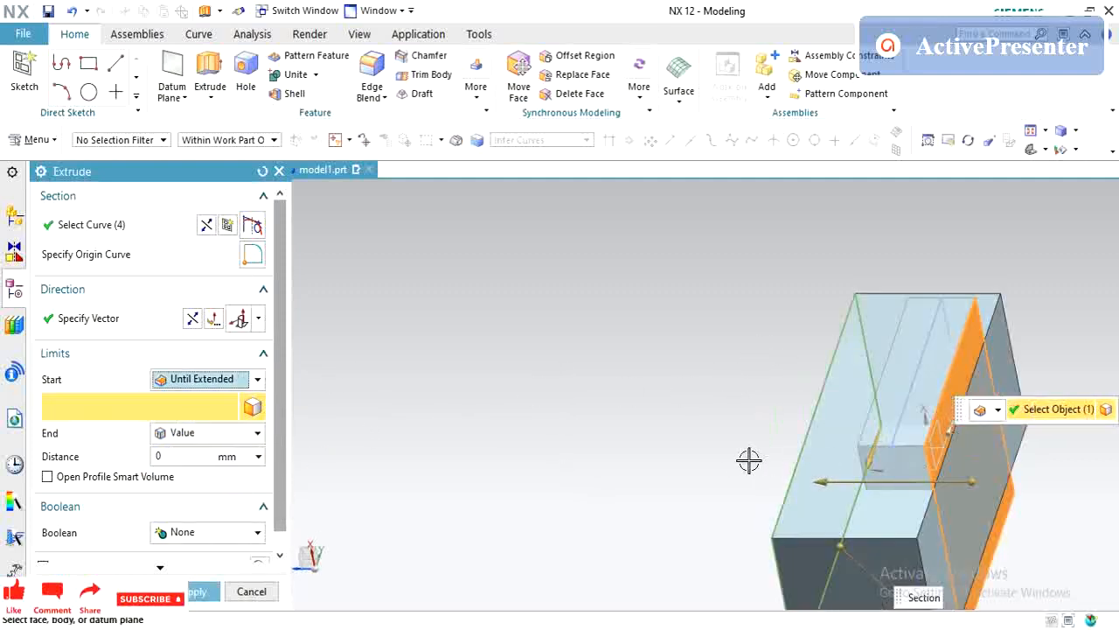
middle_click(703, 379)
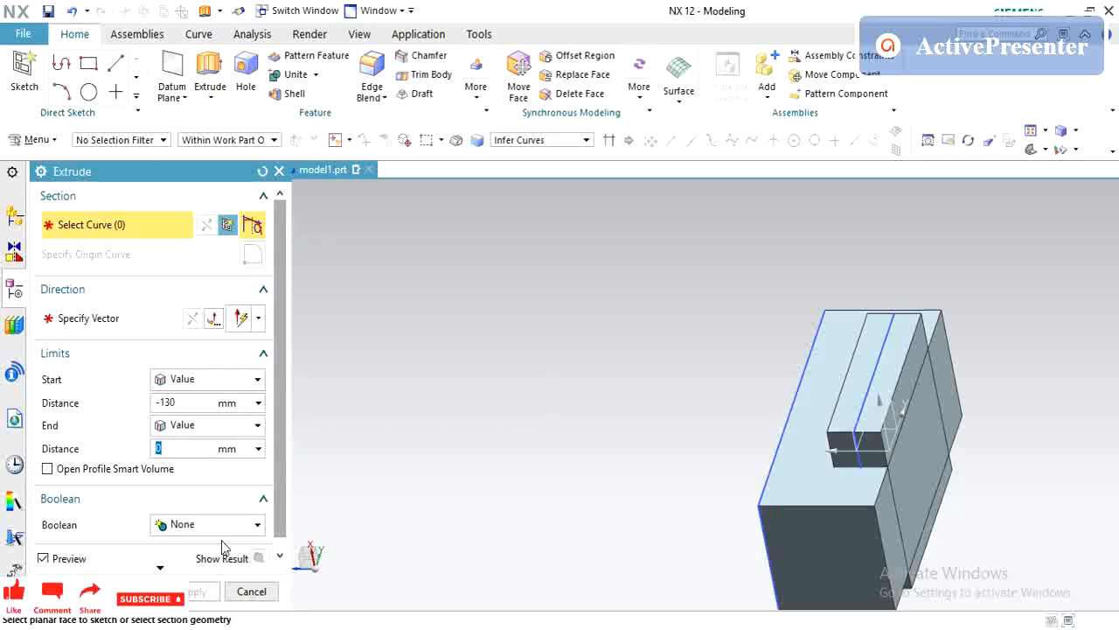
click(251, 592)
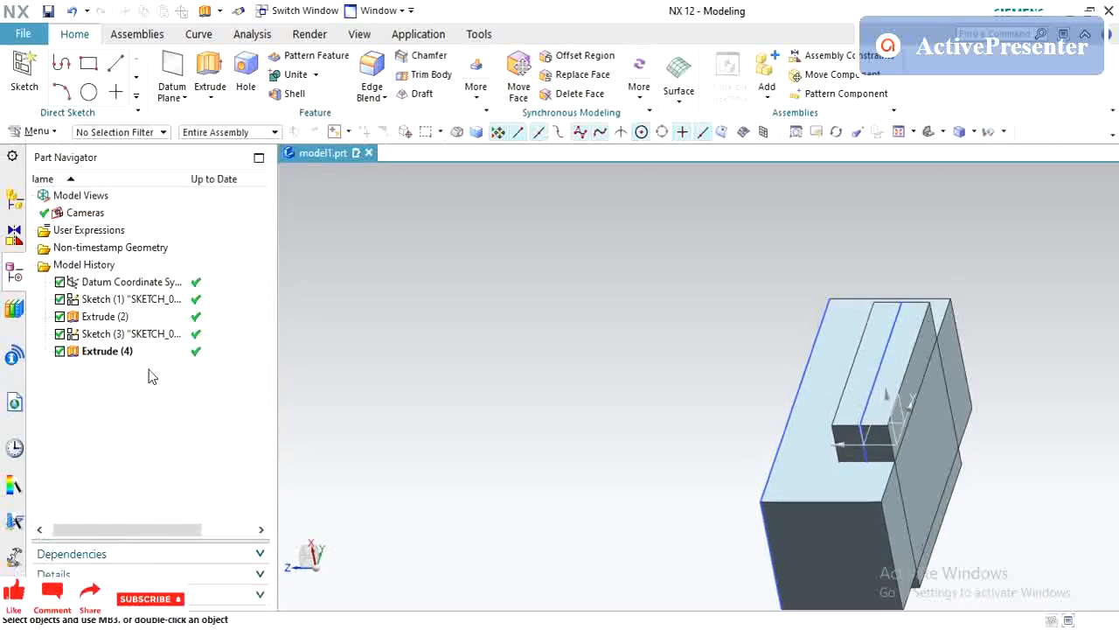
Reopen the rectangle's extrusion for editing and try the Through All start limit.
click(140, 351)
double_click(140, 351)
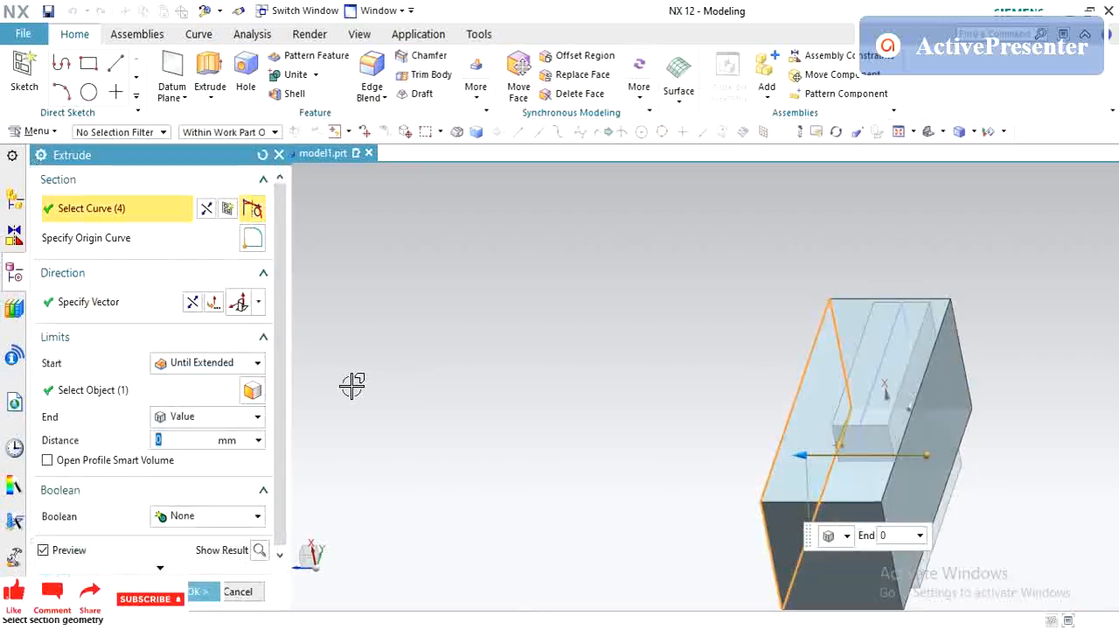
middle_drag(504, 342, 519, 259)
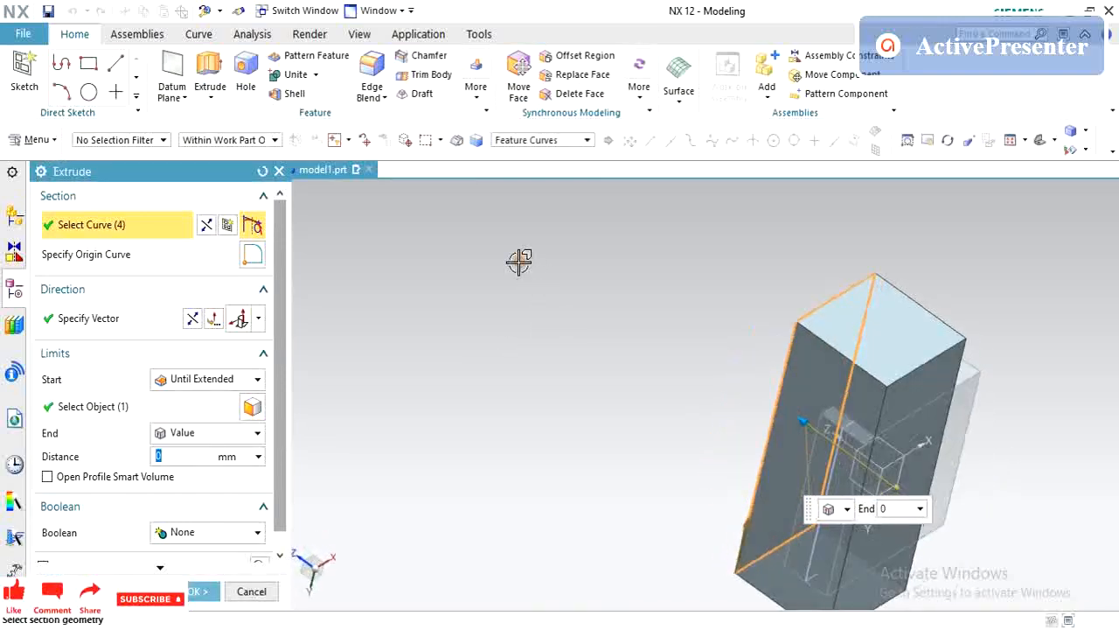
scroll(540, 306, down, 1)
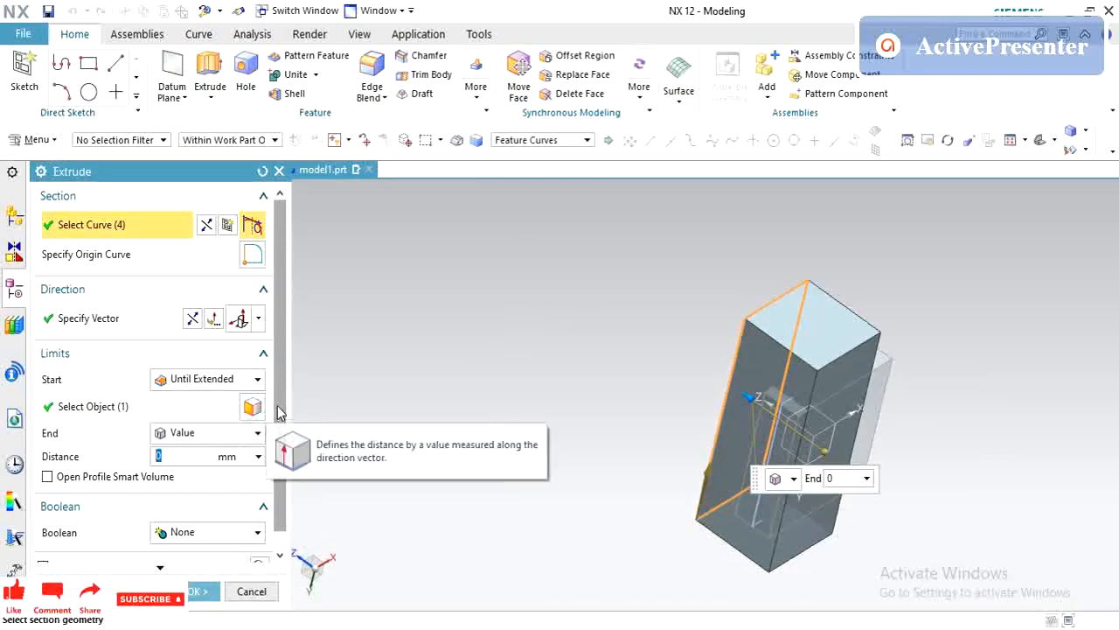
click(231, 385)
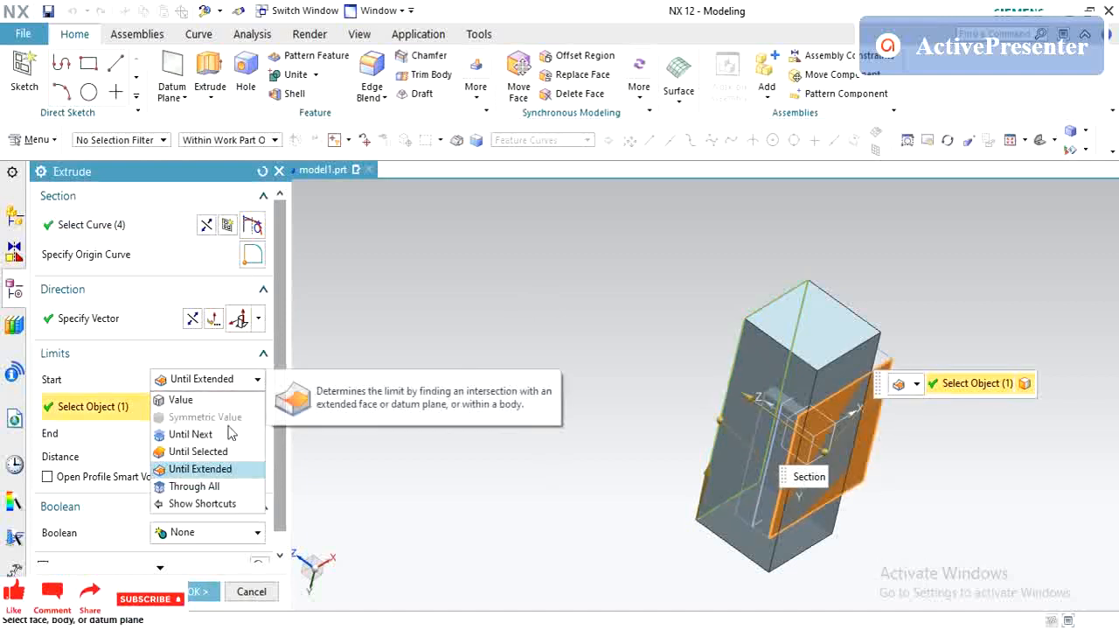
click(212, 487)
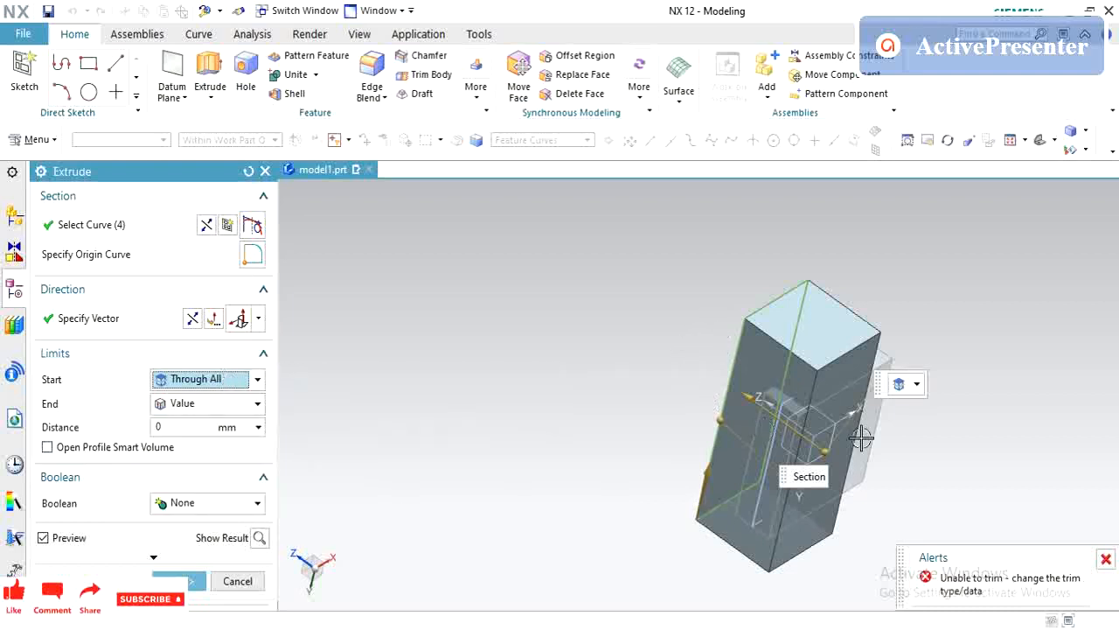
middle_drag(677, 344, 690, 368)
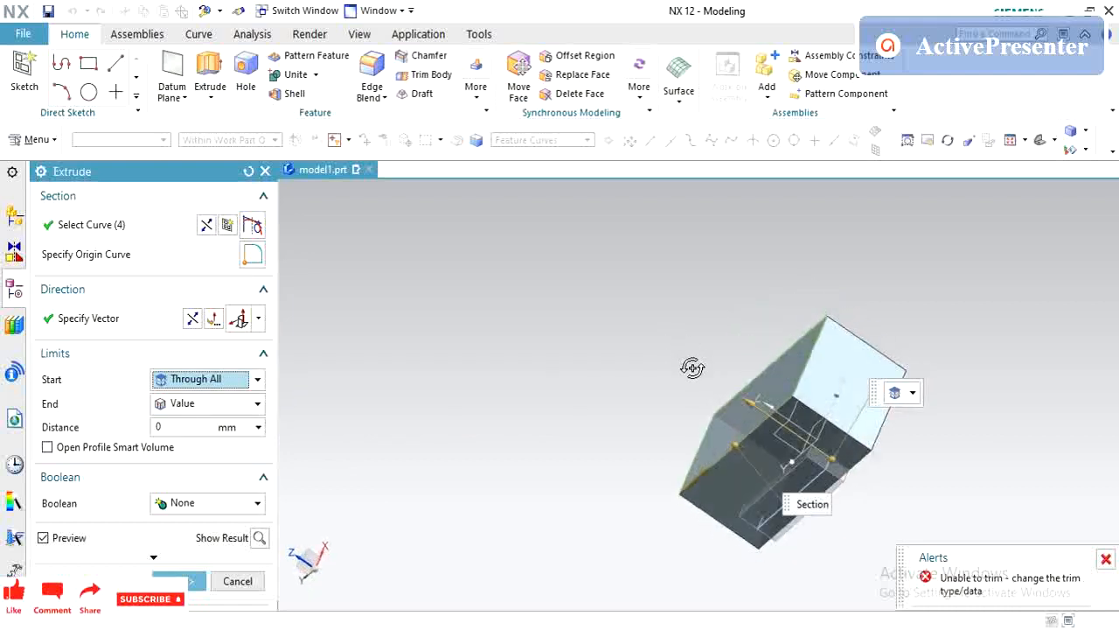
Set the extrusion's start limit to Until Next, accept the edit and close the failure report.
click(205, 383)
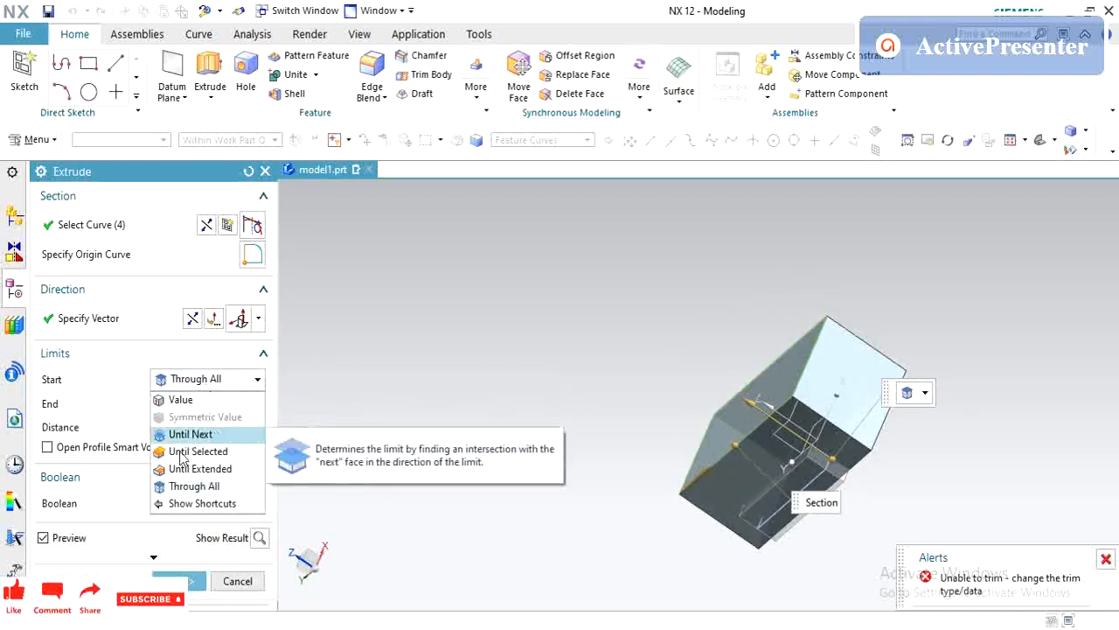
click(122, 505)
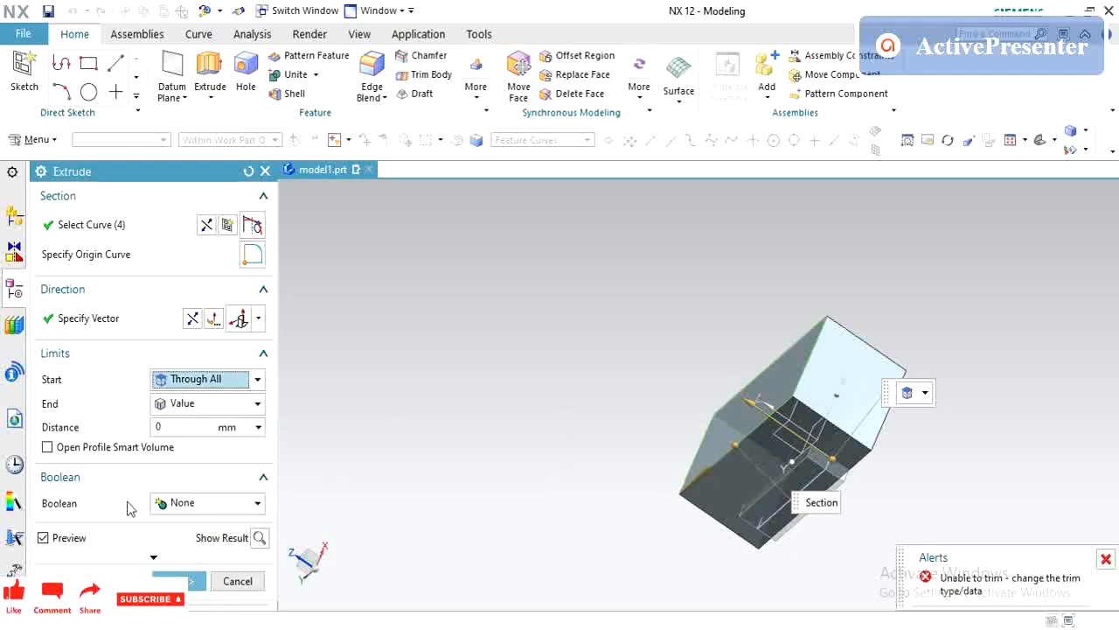
click(200, 380)
click(167, 429)
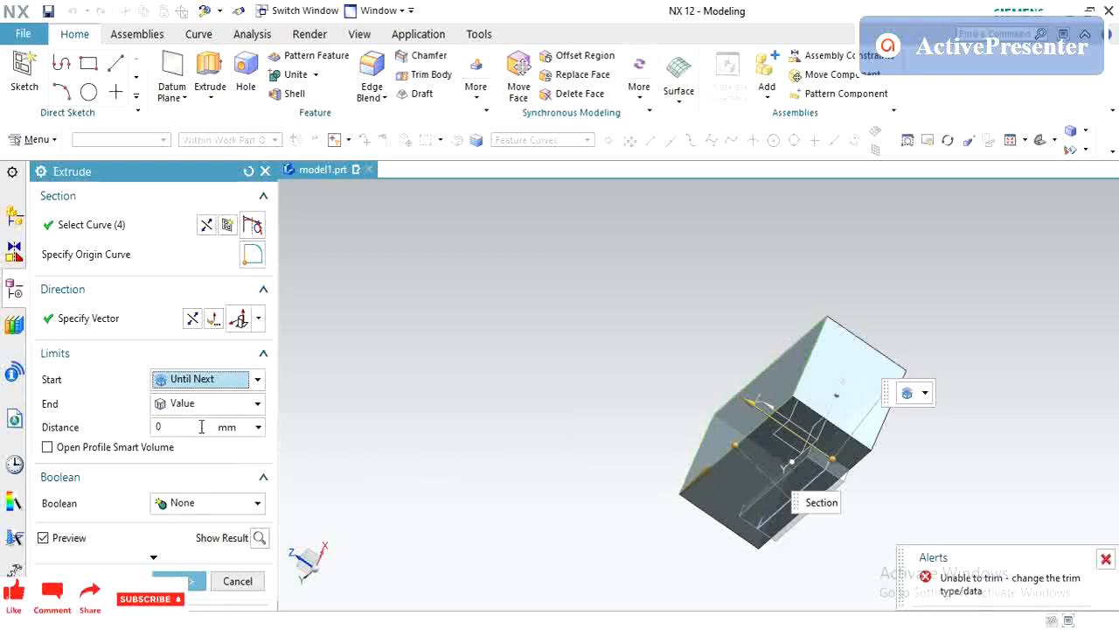
click(1106, 559)
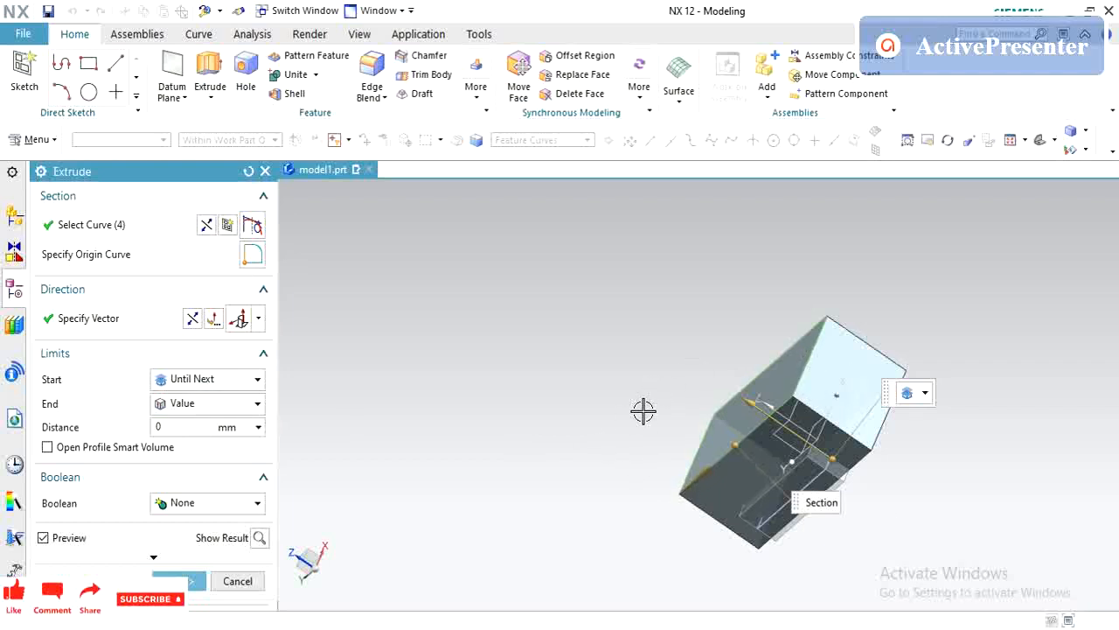
click(189, 581)
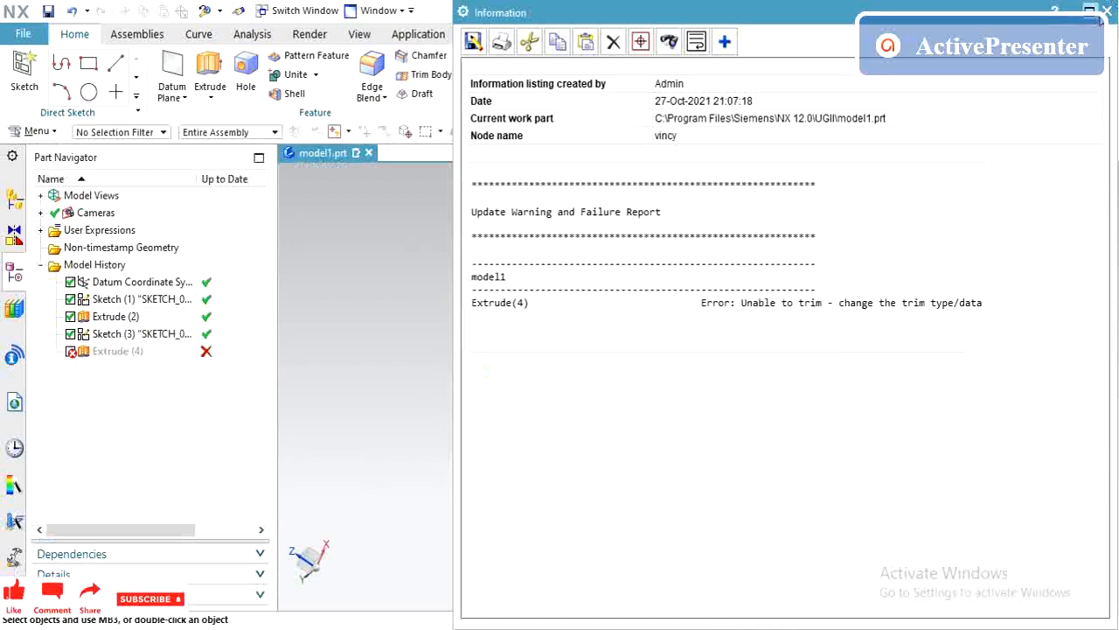
click(1105, 10)
Edit the rectangle's sketch by moving its two vertical sides so the rectangle lies within the block's outline, and finish the sketch.
double_click(164, 335)
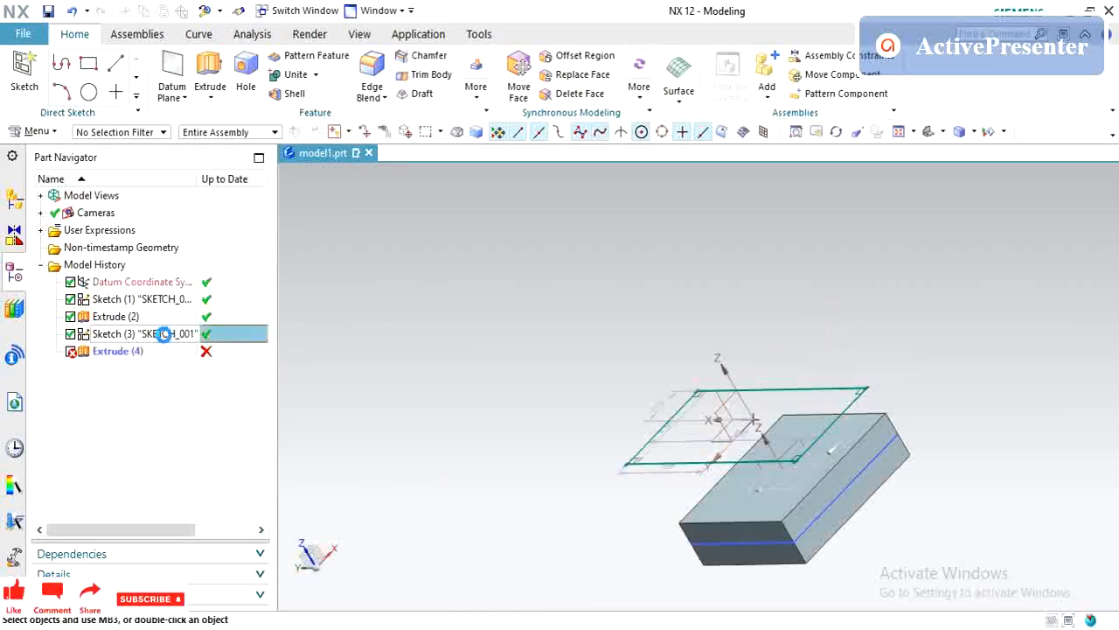
mouse_move(945, 352)
mouse_down()
mouse_move(952, 366)
mouse_move(756, 382)
mouse_up()
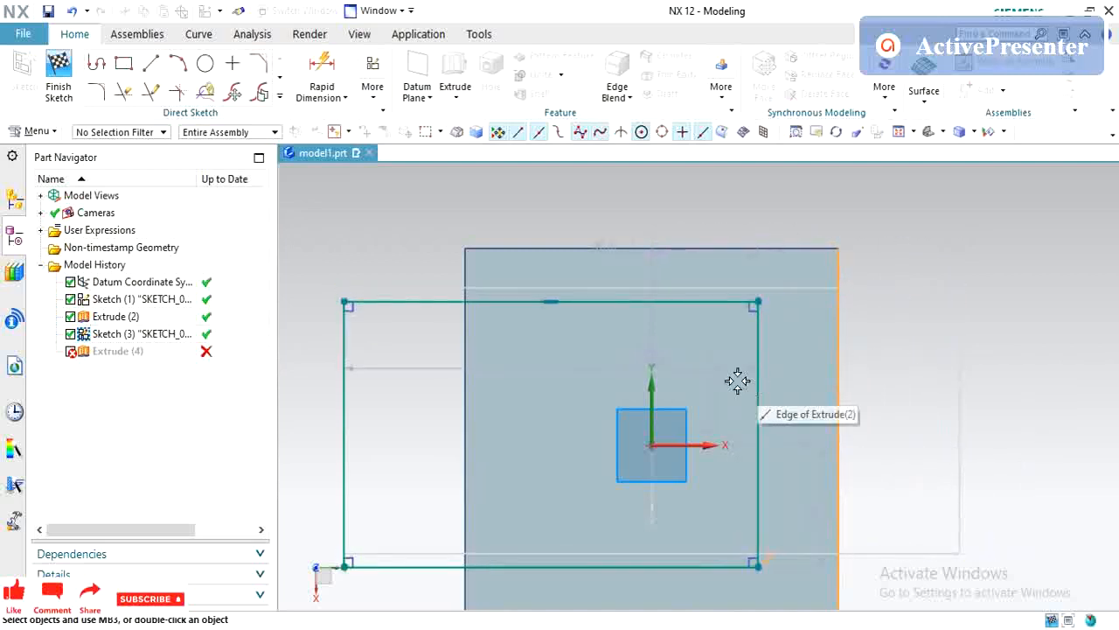
drag(344, 455, 564, 428)
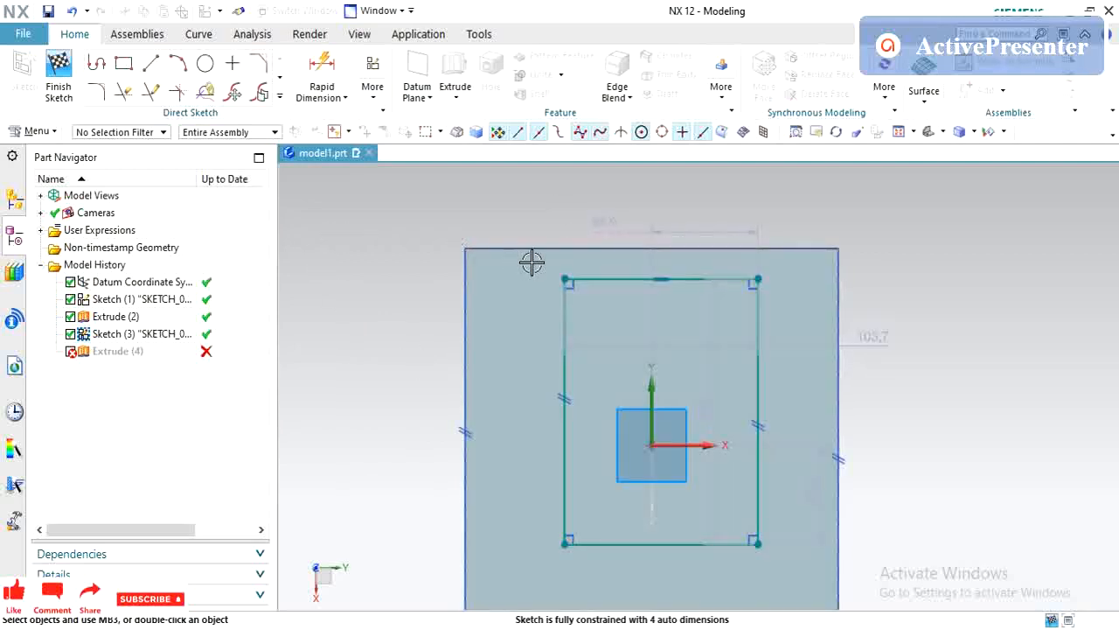
scroll(537, 267, down, 2)
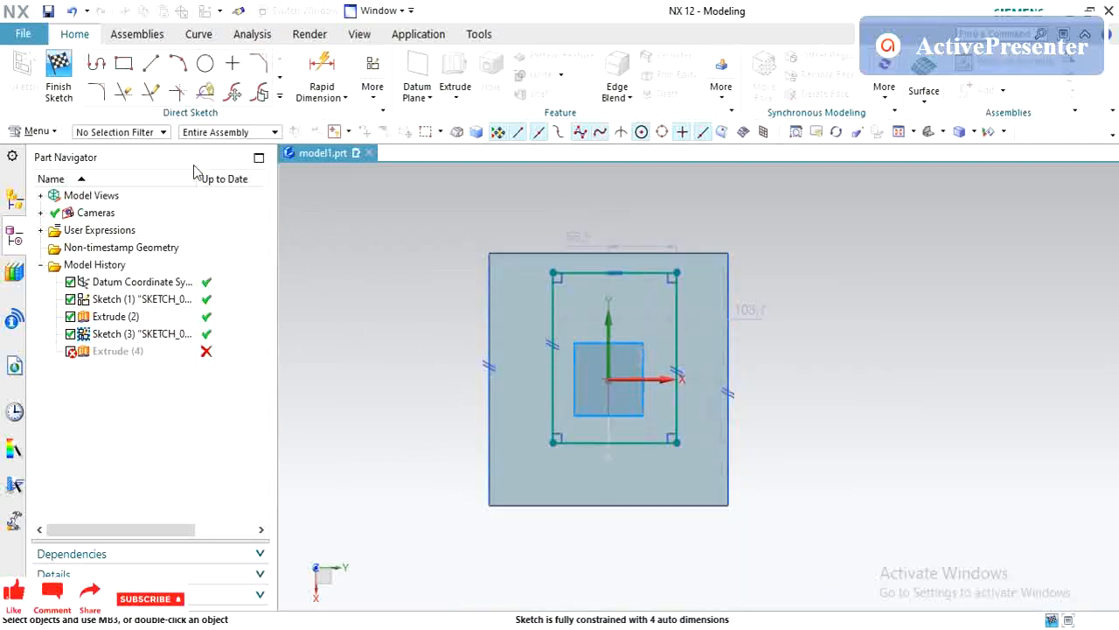
click(58, 75)
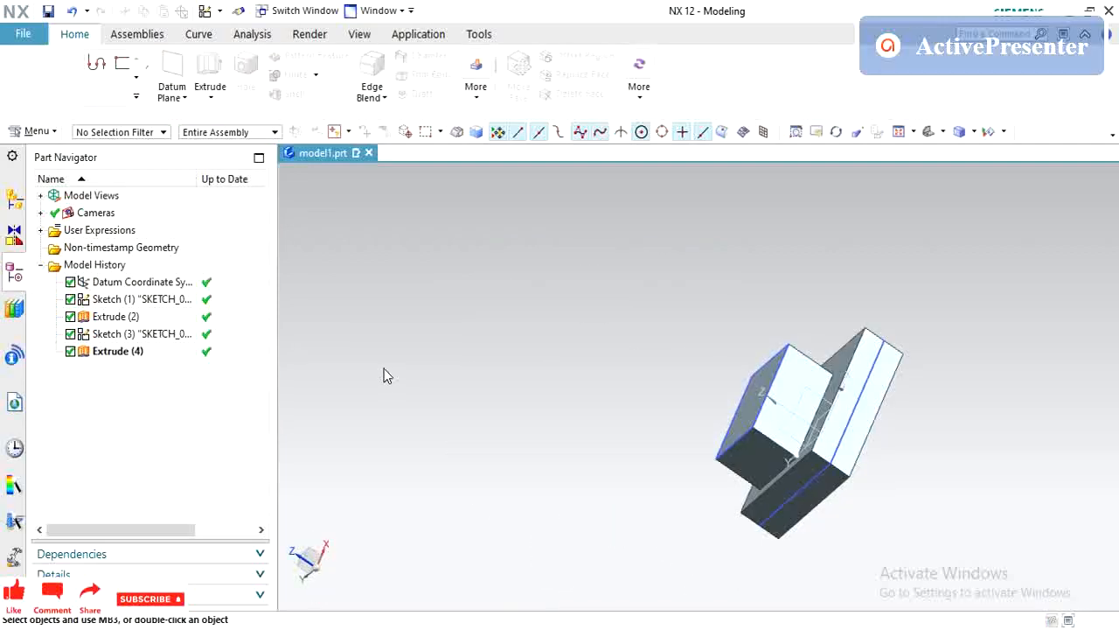
Reopen the rectangle's extrusion and try the Until Selected start limit with the block's face nearest the rectangle.
double_click(166, 350)
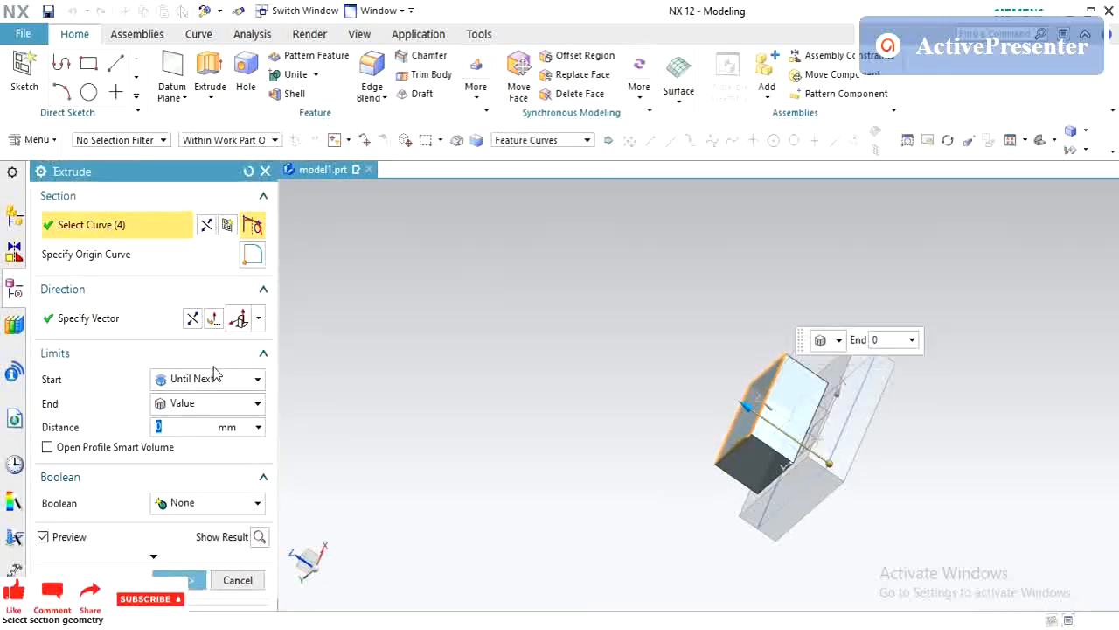
middle_drag(742, 393, 744, 353)
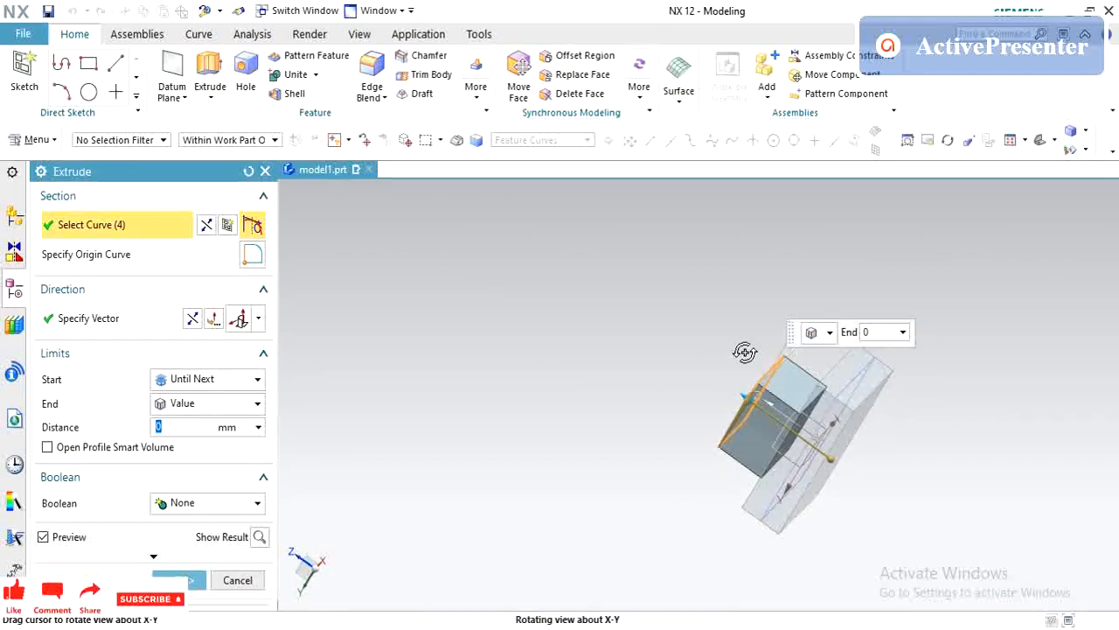
click(225, 383)
click(222, 450)
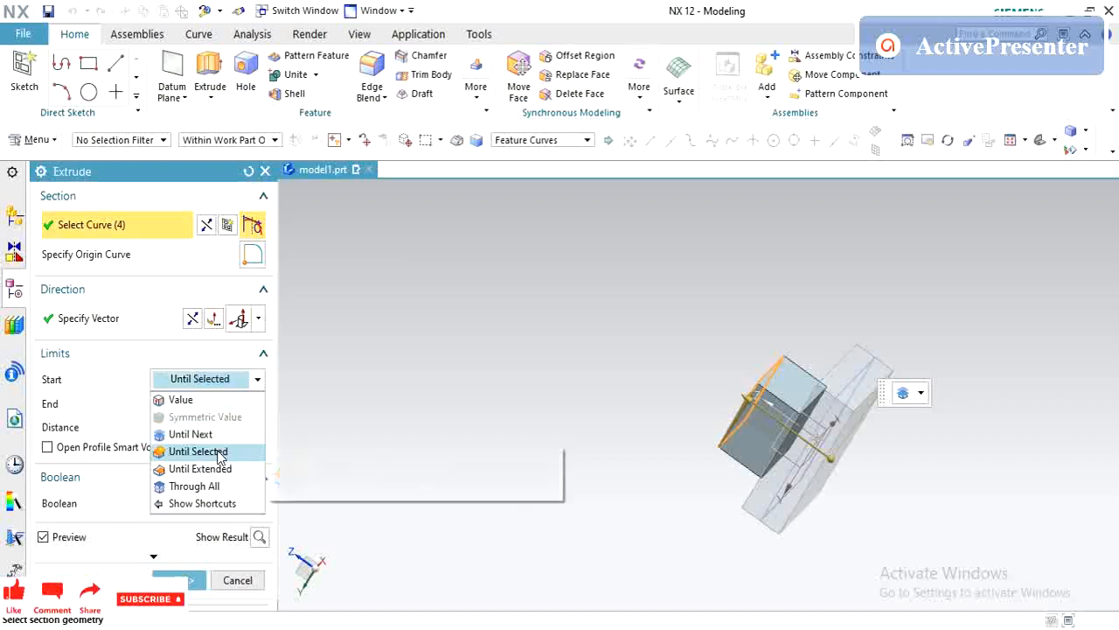
middle_drag(798, 359, 827, 385)
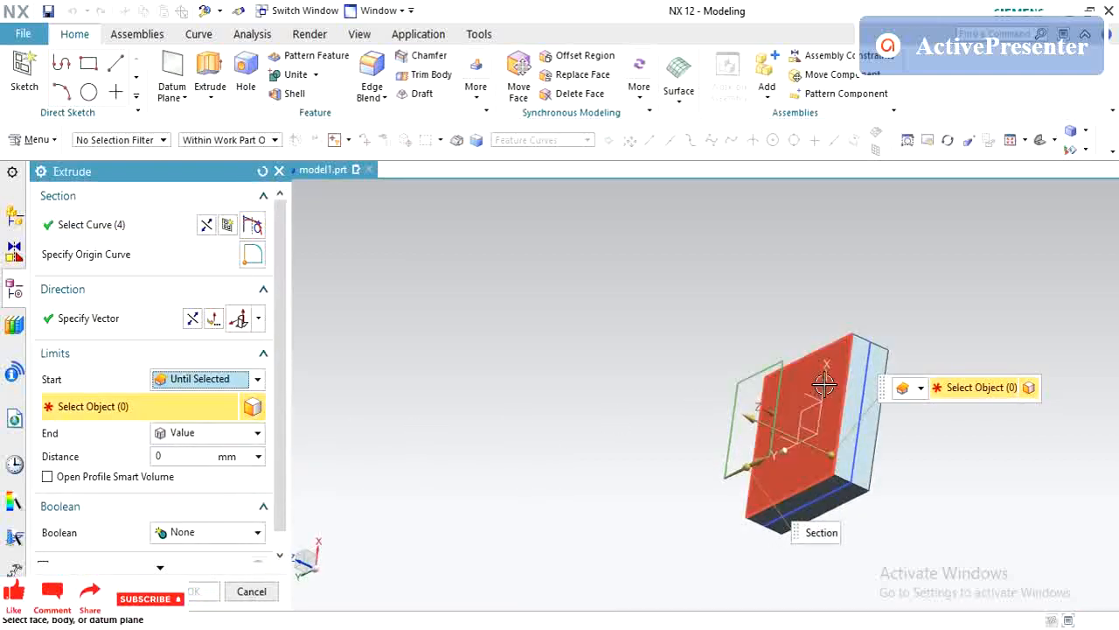
click(826, 385)
Try the Until Extended start limit with the block's far face as the limiting object and inspect the preview.
click(186, 382)
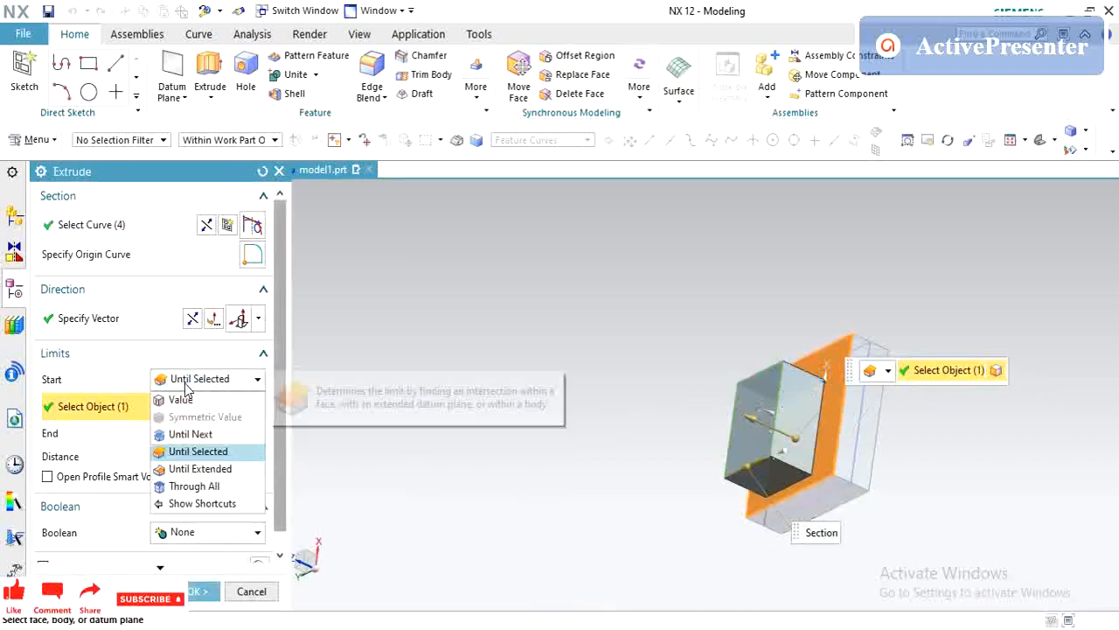
click(230, 470)
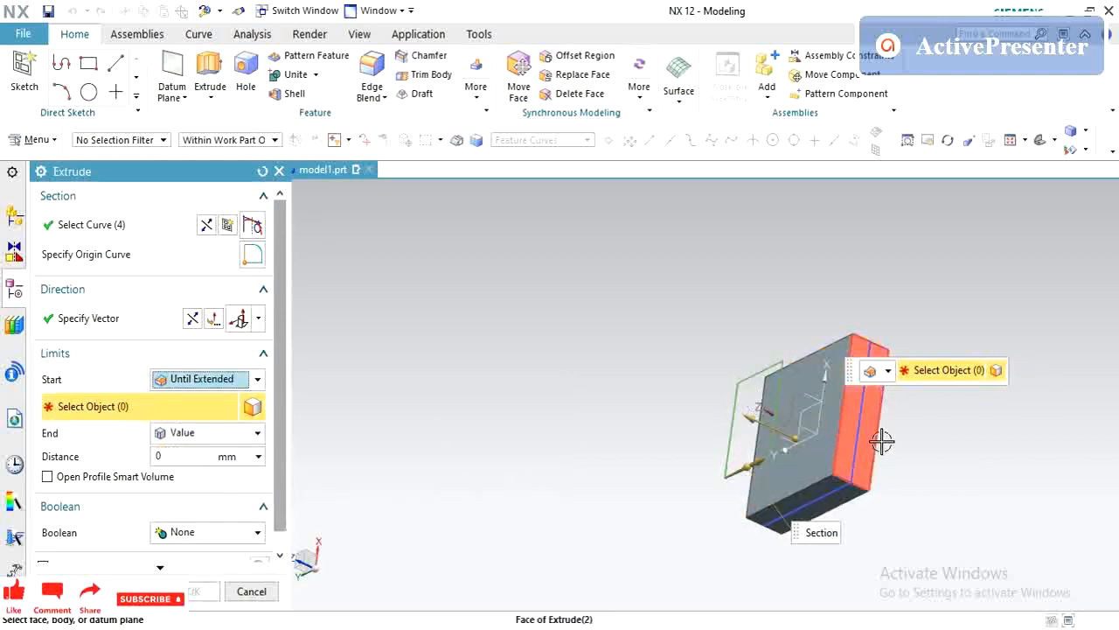
middle_drag(880, 443, 816, 447)
click(816, 447)
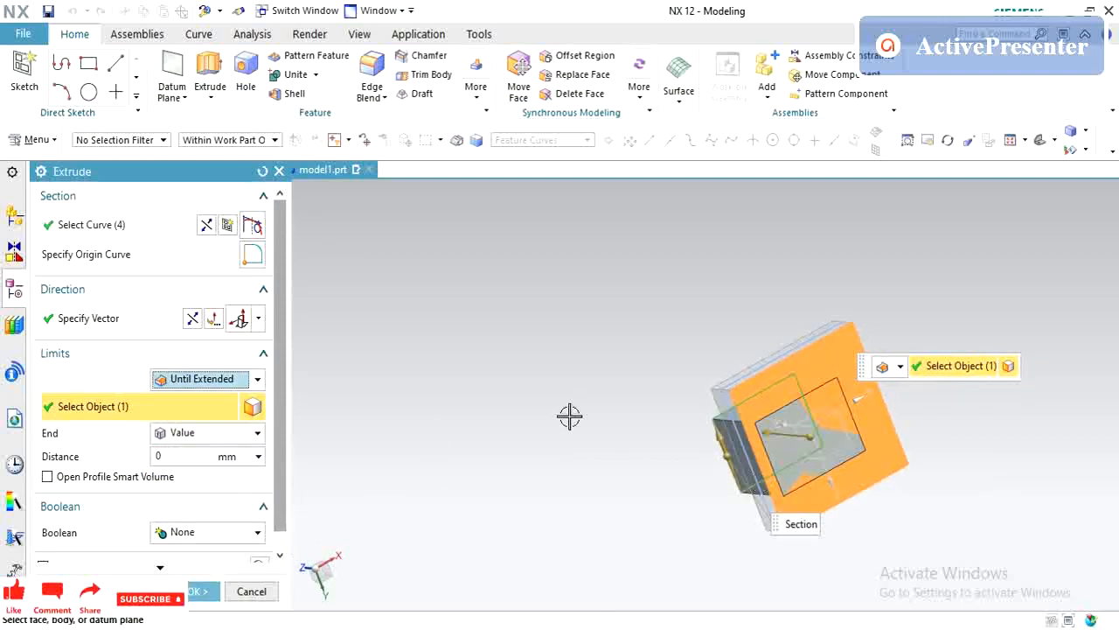
middle_drag(582, 359, 829, 418)
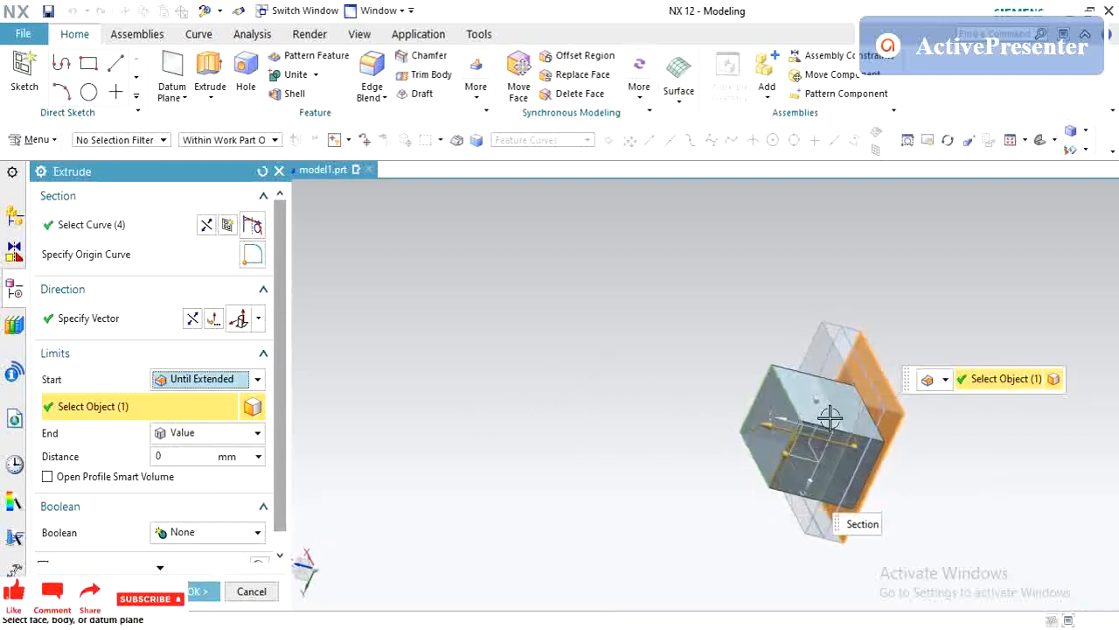
Try the Through All start limit, inspect the extrusion preview from several angles, and switch the start limit to Value.
click(219, 380)
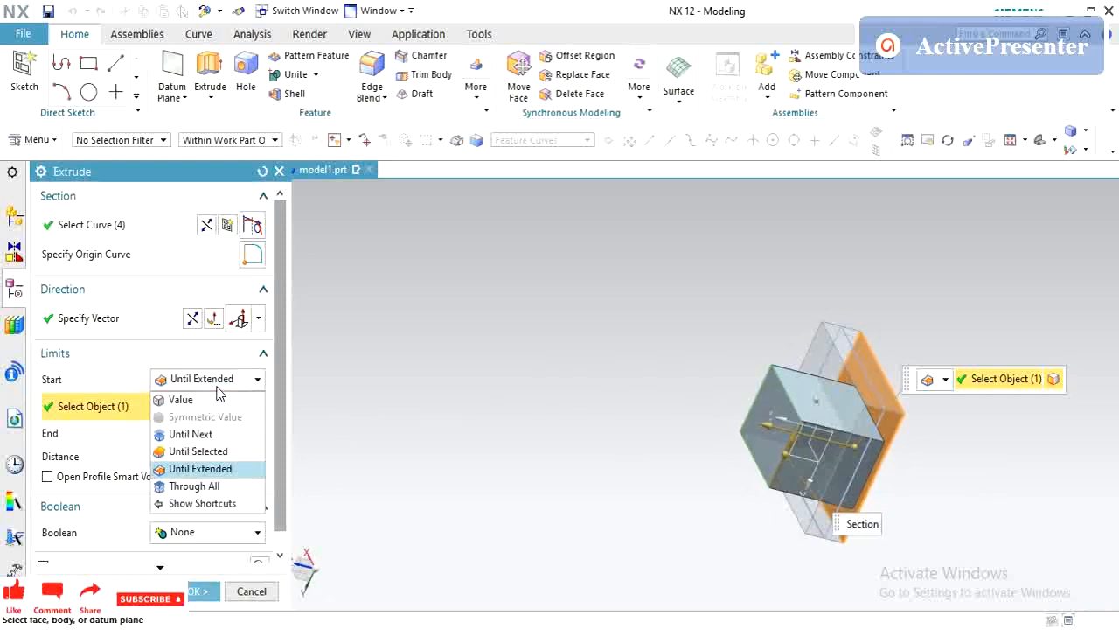
click(217, 482)
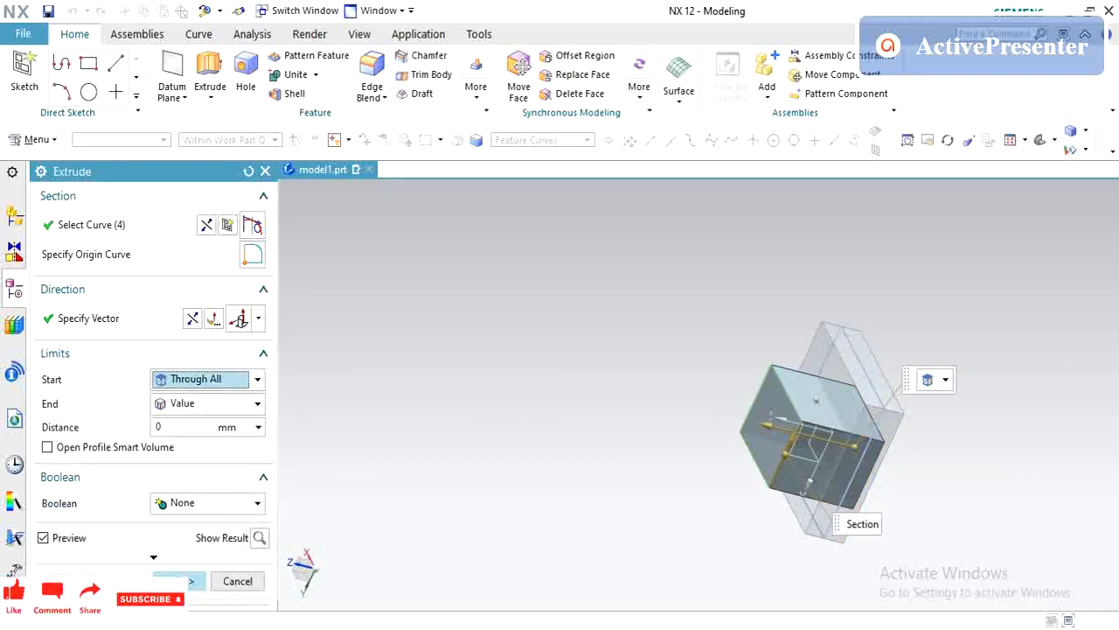
middle_drag(765, 366, 755, 386)
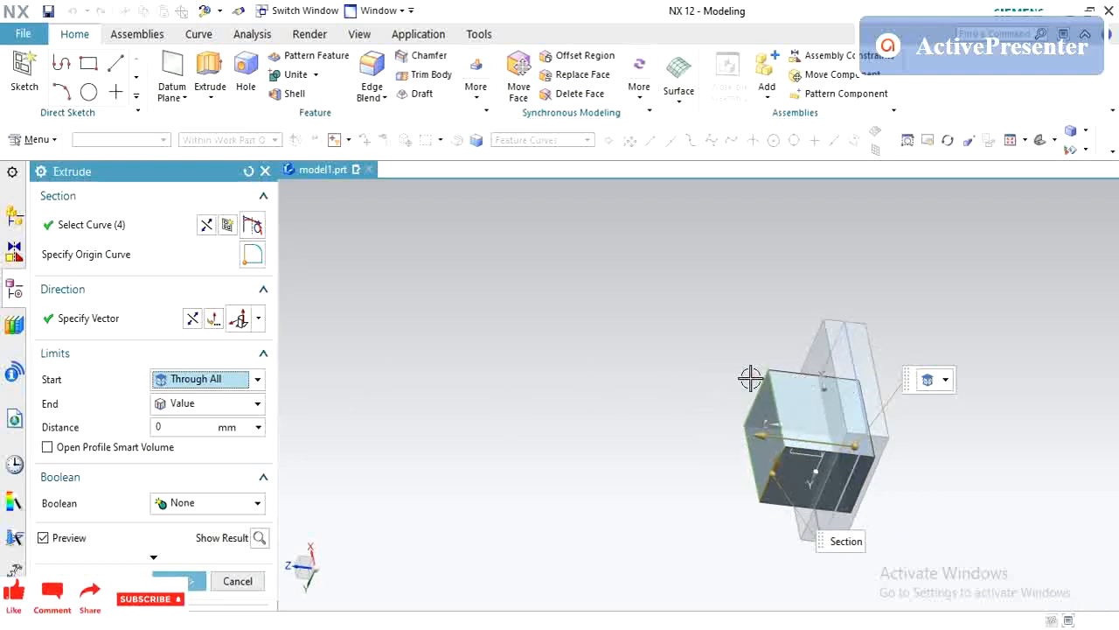
middle_drag(750, 378, 767, 315)
scroll(691, 312, up, 1)
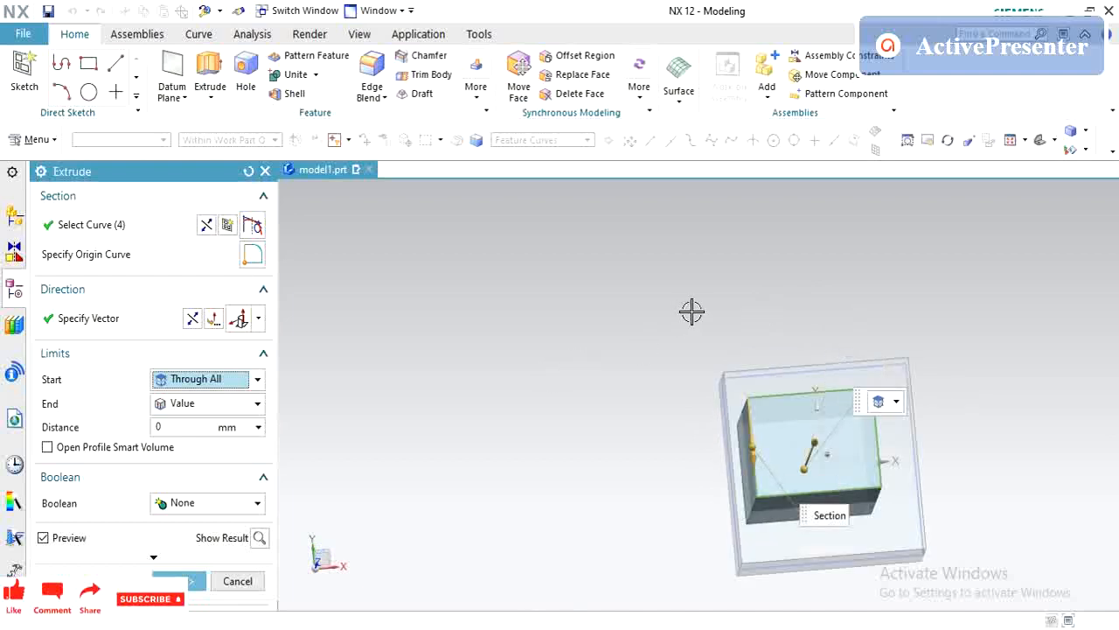
middle_drag(691, 311, 700, 317)
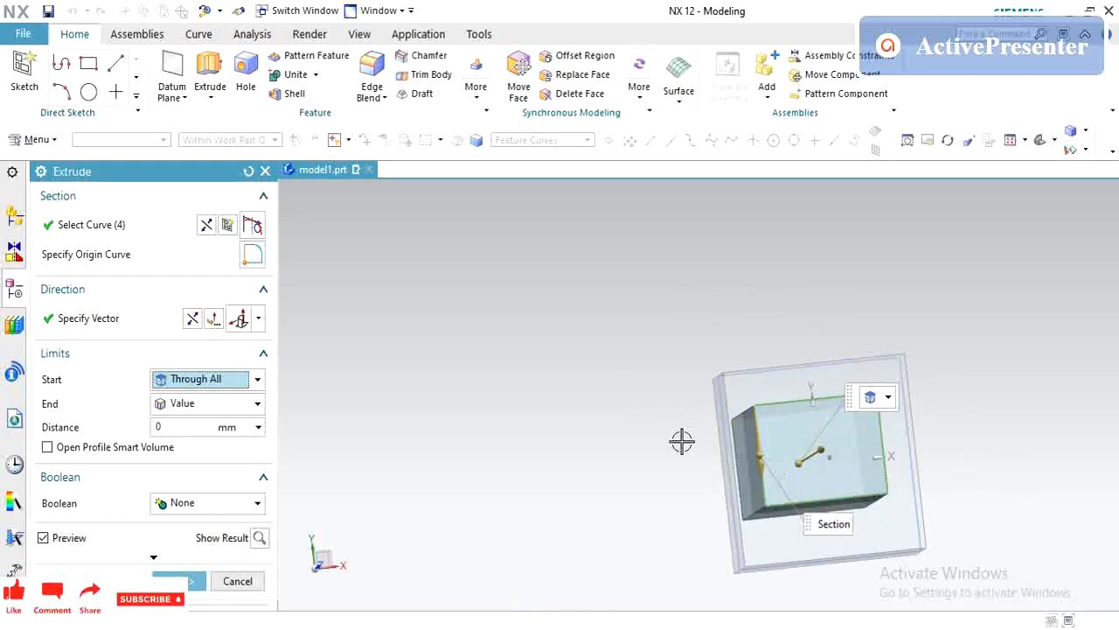
click(243, 385)
click(226, 396)
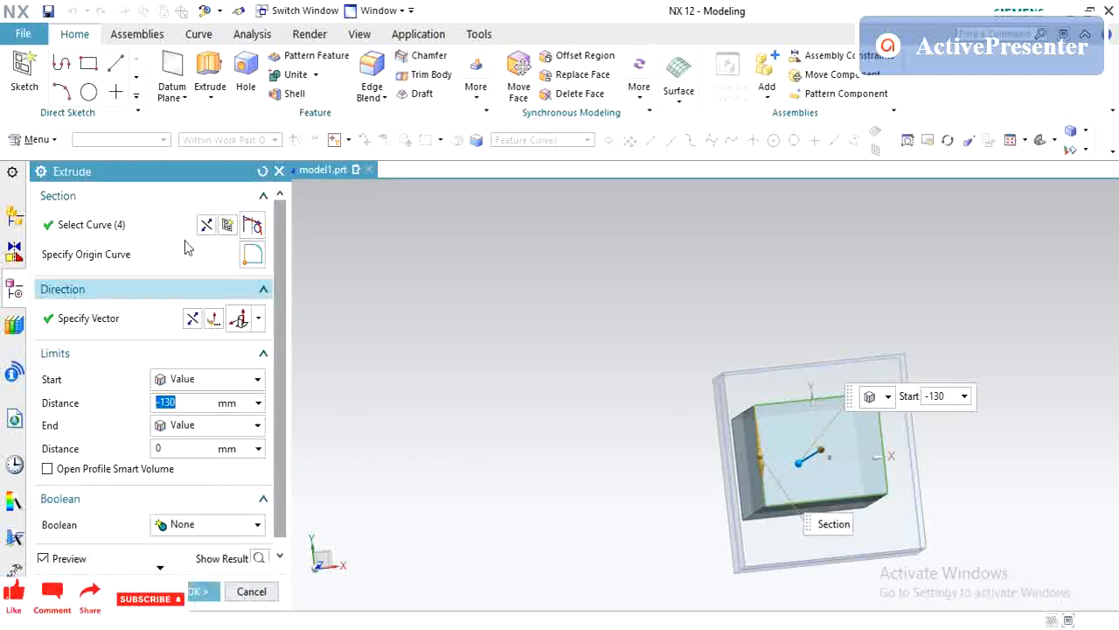
Try the Inferred Vector method for the extrusion direction, picking the upward vertical direction.
click(211, 98)
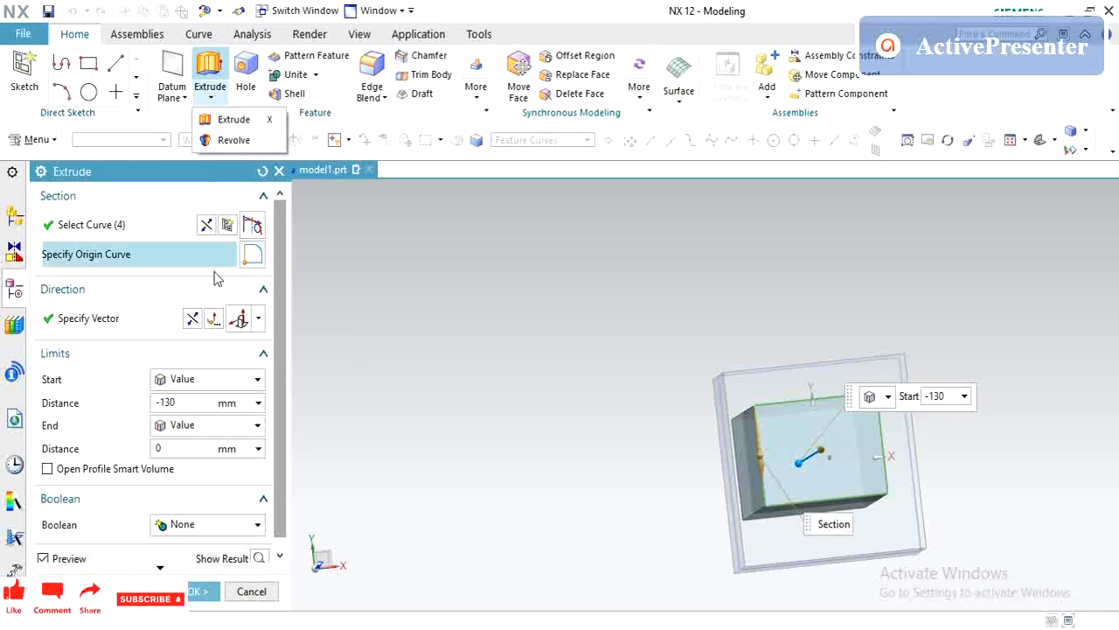
click(258, 323)
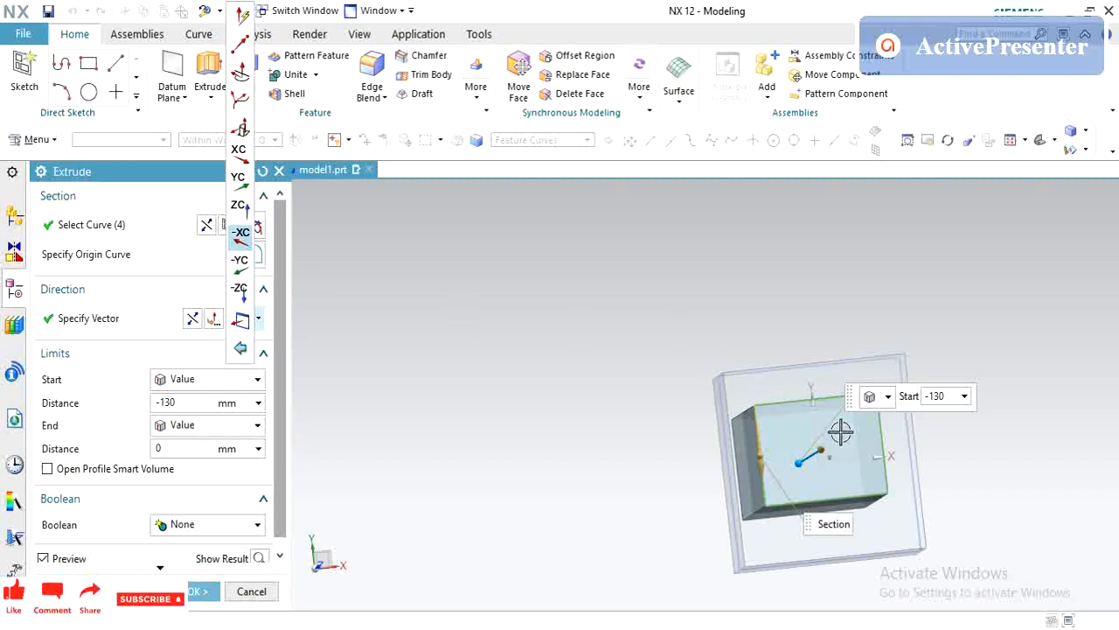
middle_drag(840, 431, 752, 348)
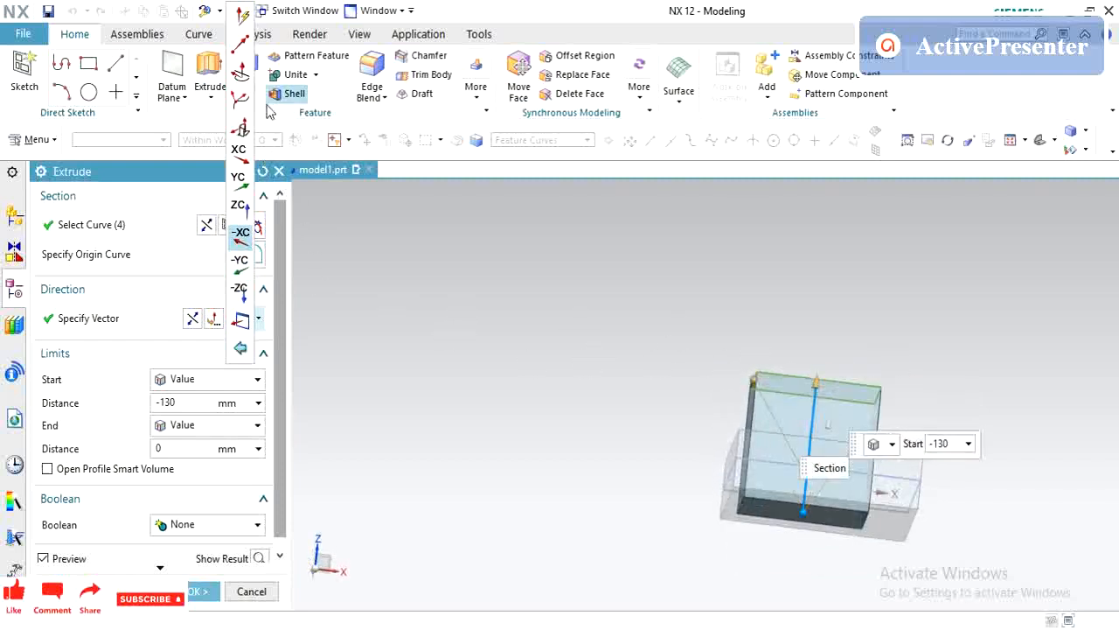
click(248, 24)
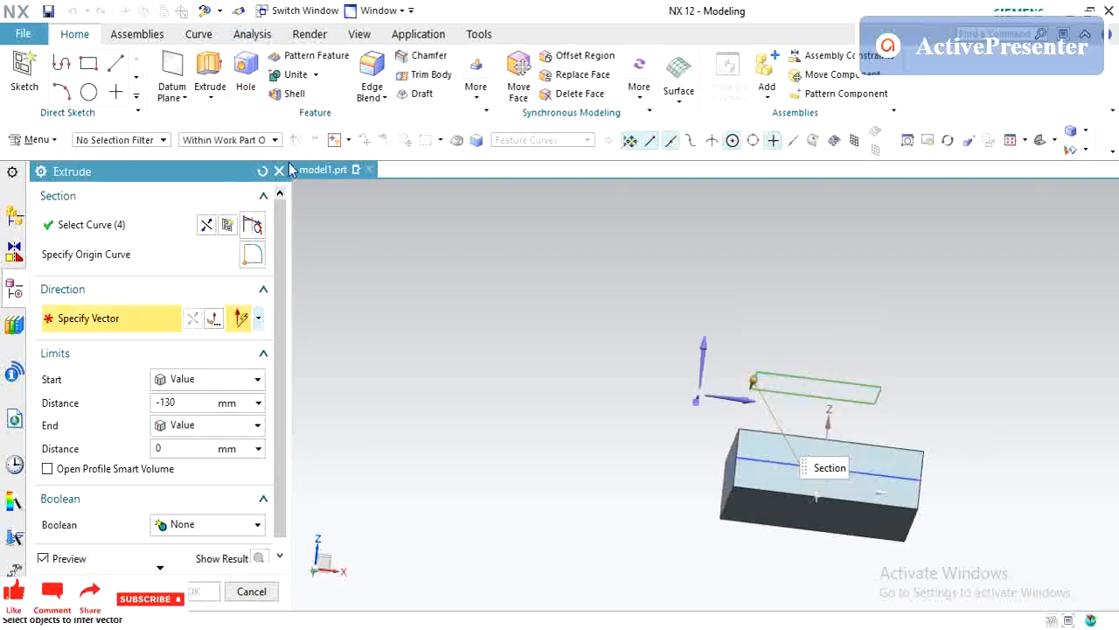
click(703, 358)
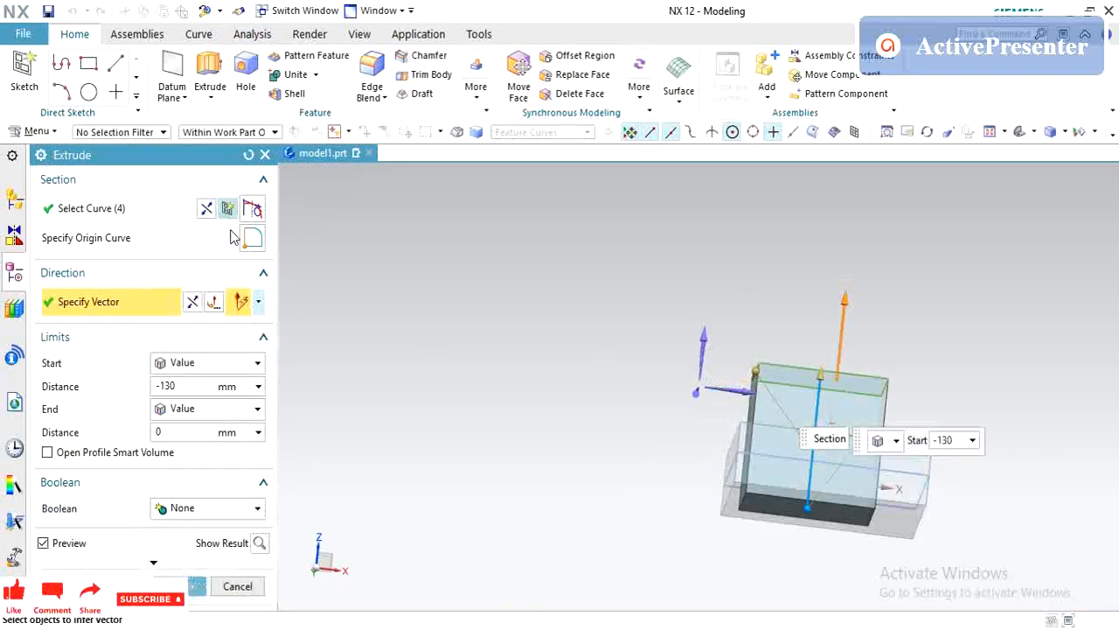
Switch the extrusion's direction method to Two Points.
click(258, 303)
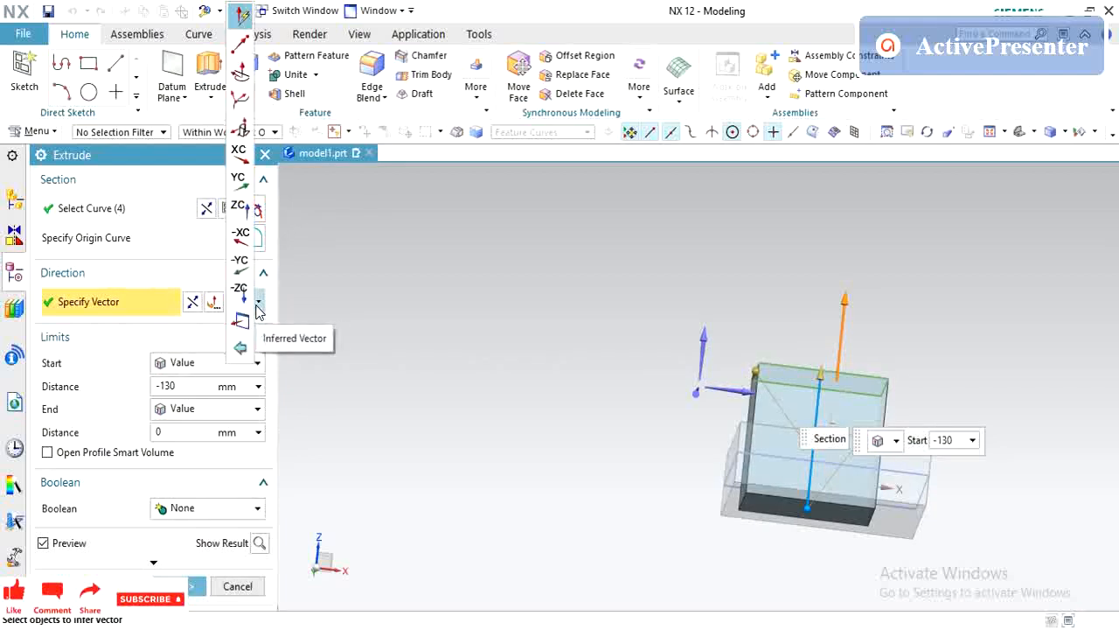
click(241, 16)
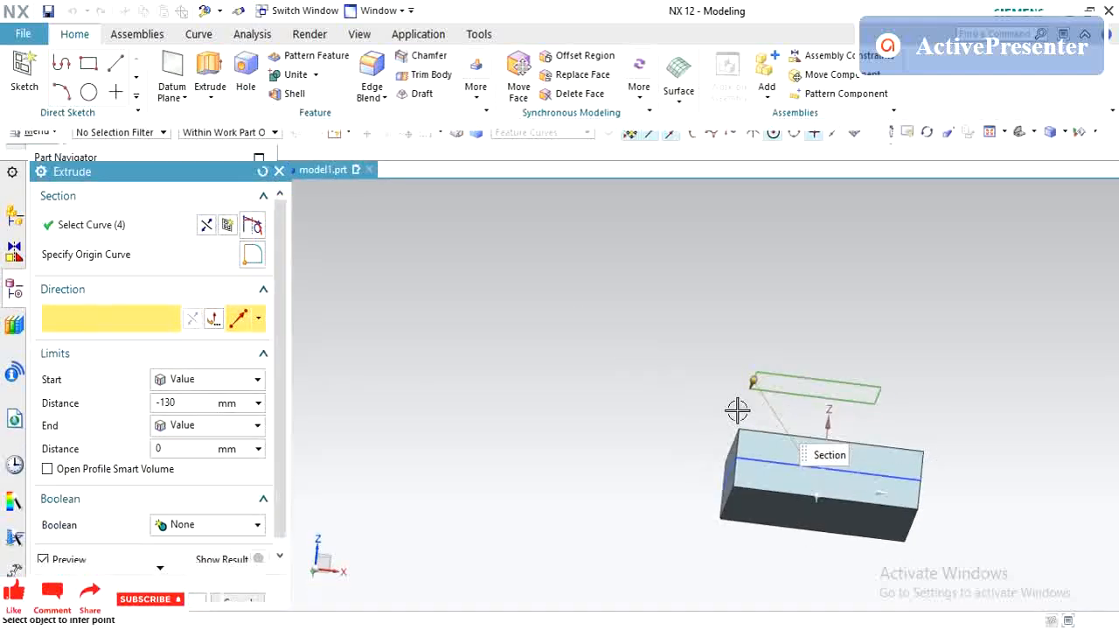
middle_drag(743, 406, 814, 450)
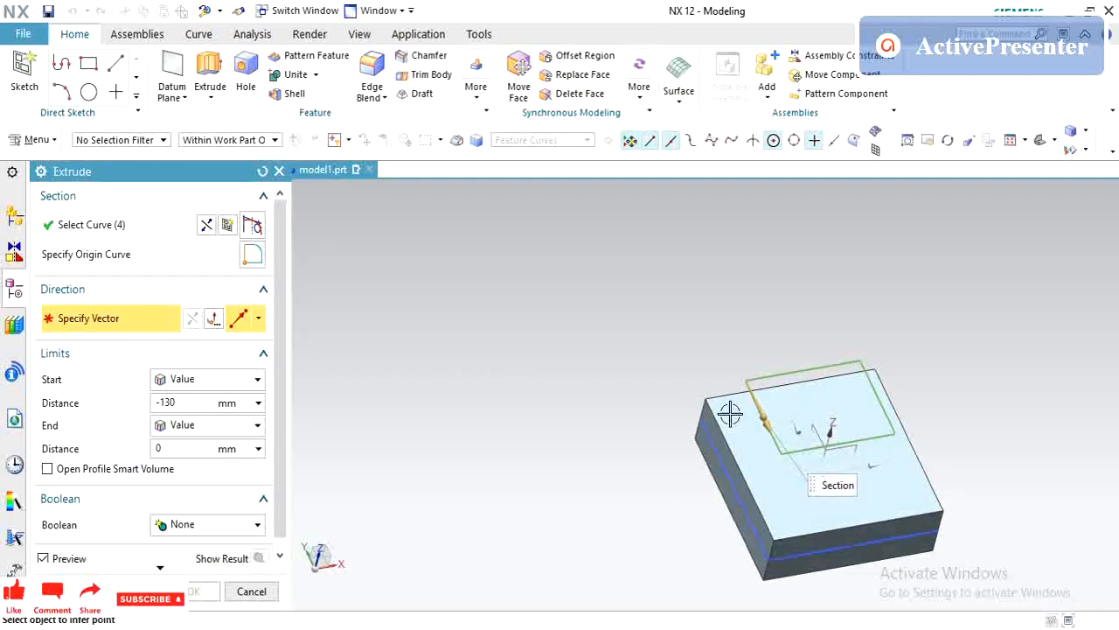
Try the Curve/Axis Vector method for the extrusion direction, picking the datum Z axis.
click(257, 319)
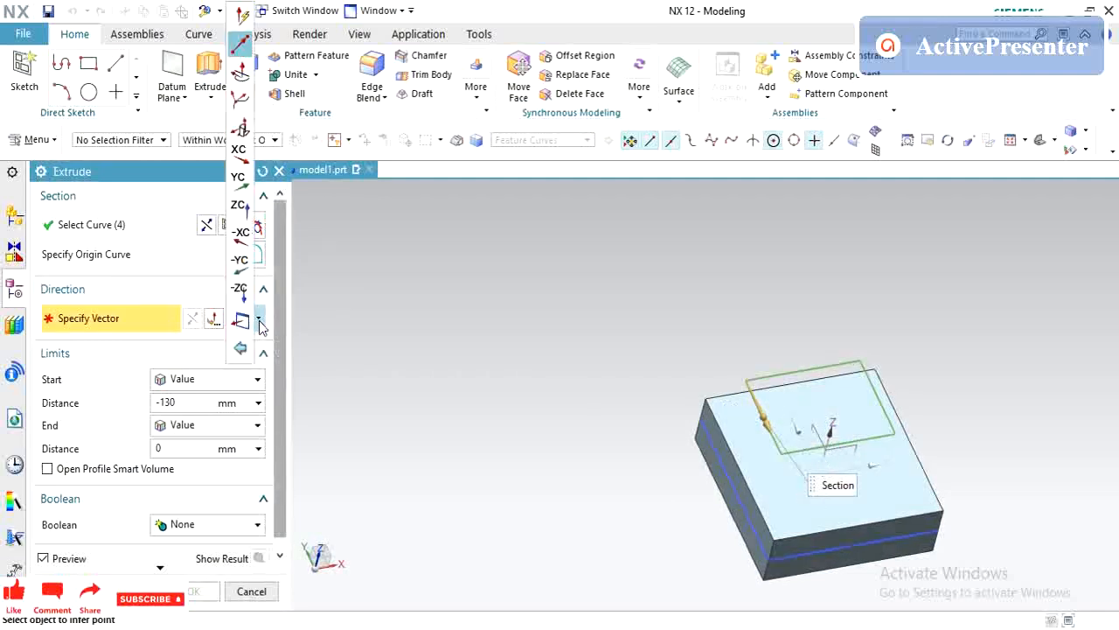
click(241, 77)
middle_drag(687, 368, 659, 323)
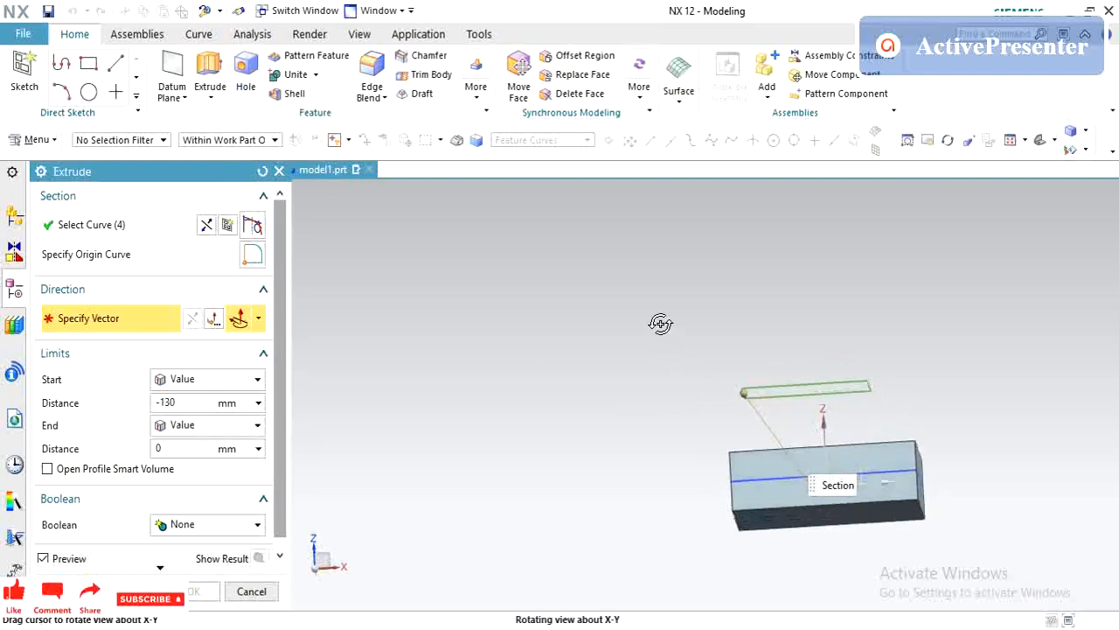
click(803, 444)
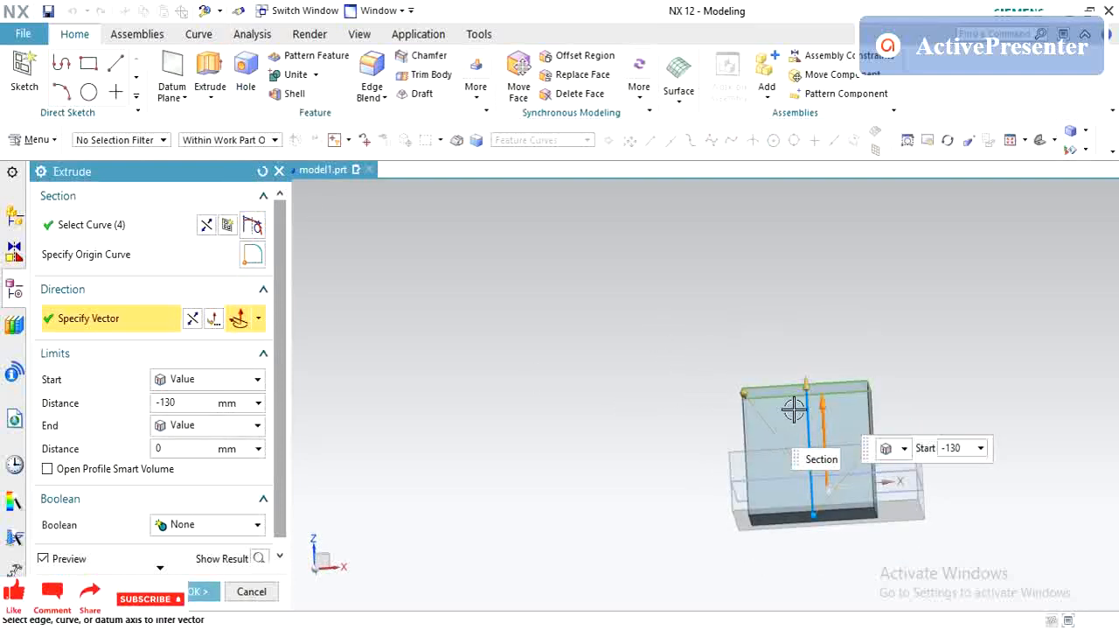
Switch the direction method to Face/Plane Normal and try Curve Vector along the block's rear top edge.
click(259, 323)
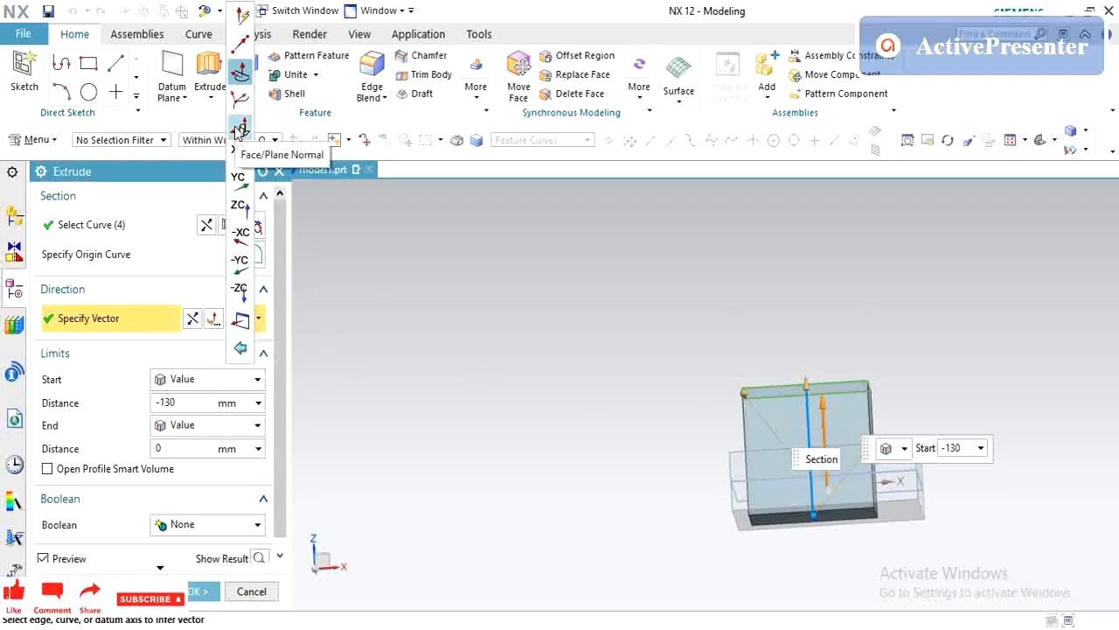
click(239, 130)
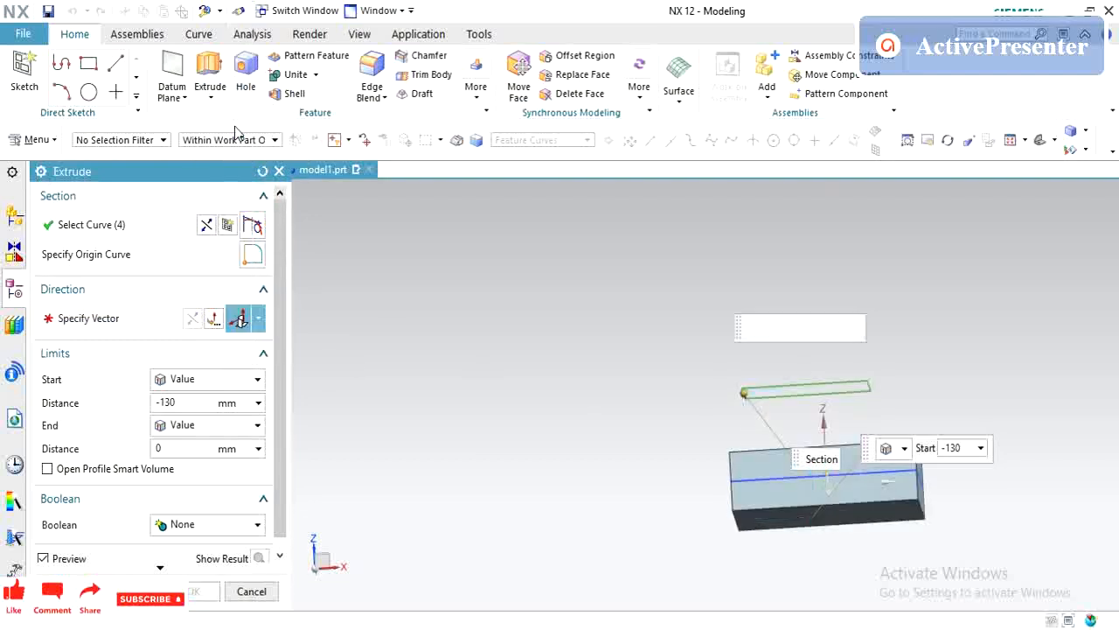
click(259, 319)
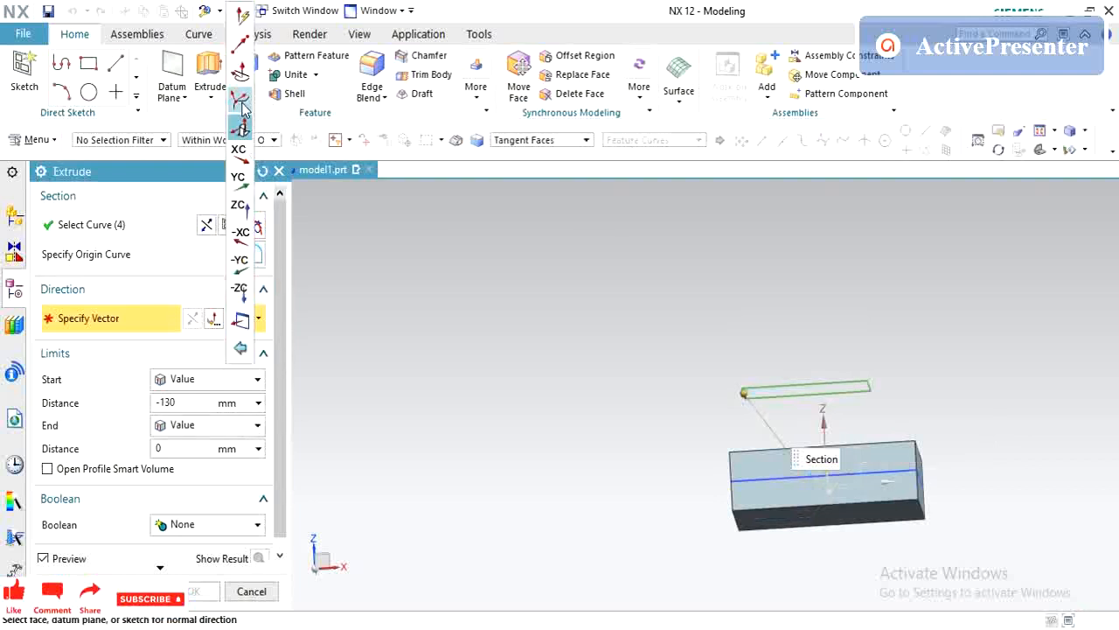
click(242, 107)
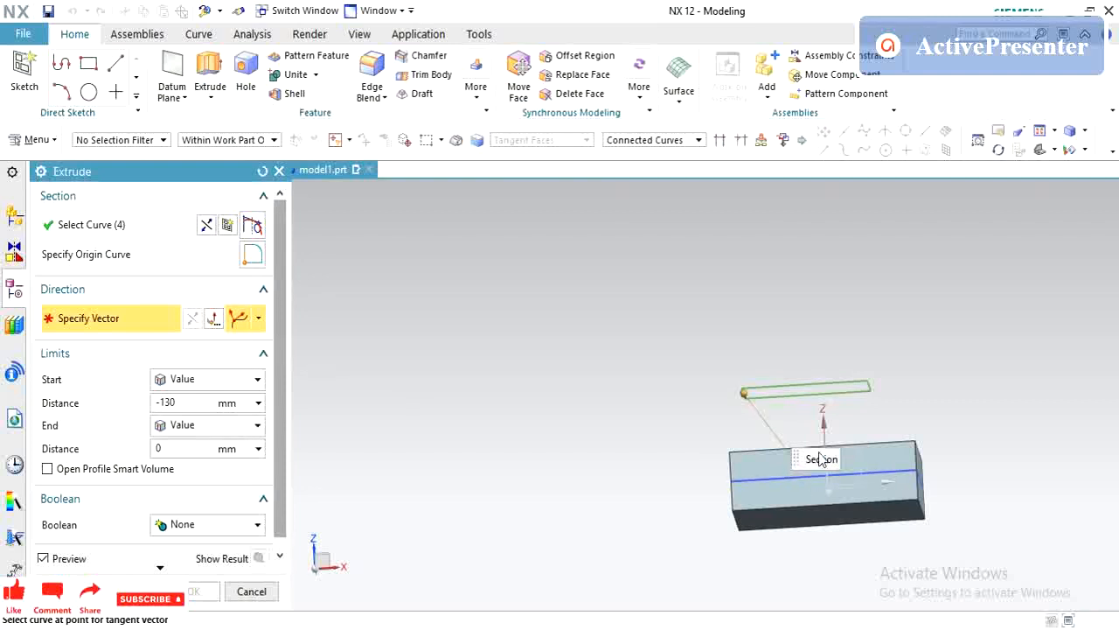
middle_drag(755, 425, 779, 493)
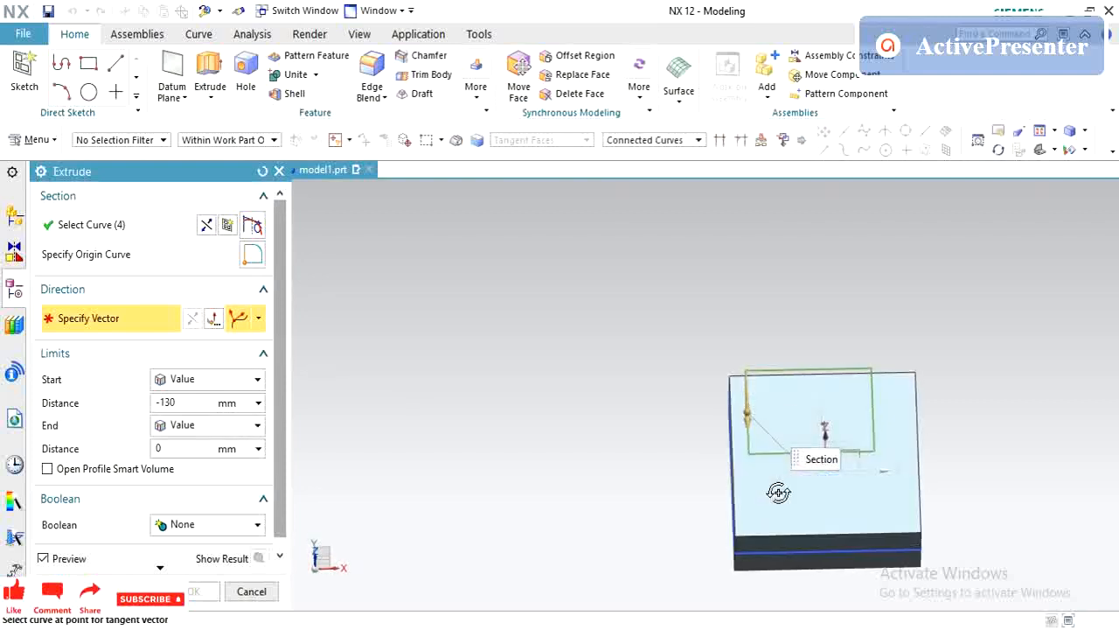
click(800, 374)
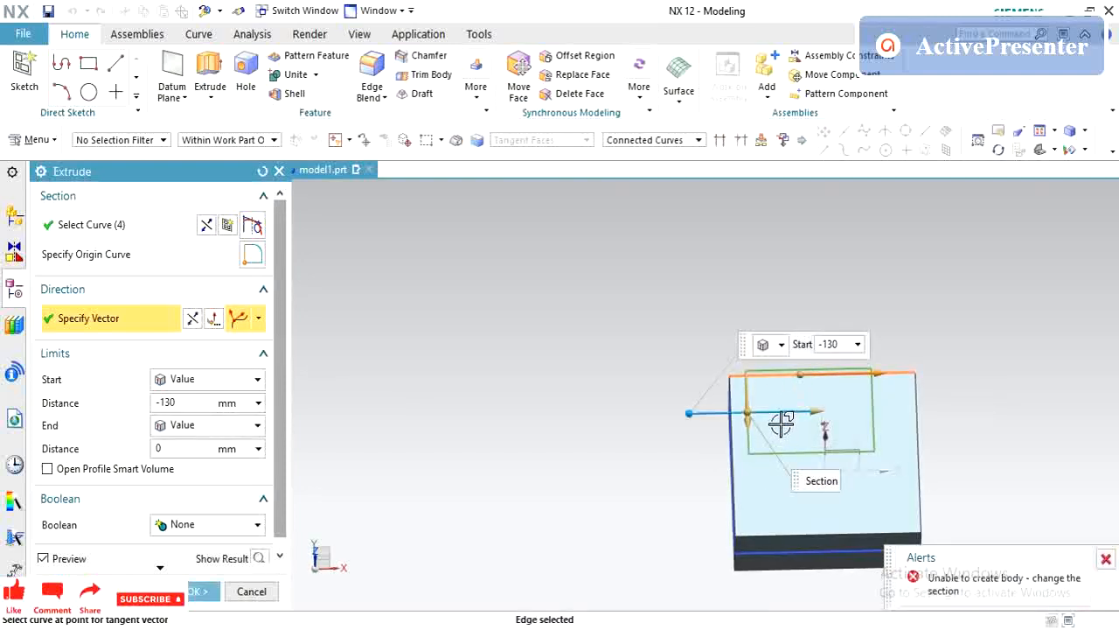
Try adding the block's vertical corner edges to the direction curve selection, and leave the extrusion without saving the changes.
shift+middle_drag(785, 428, 685, 417)
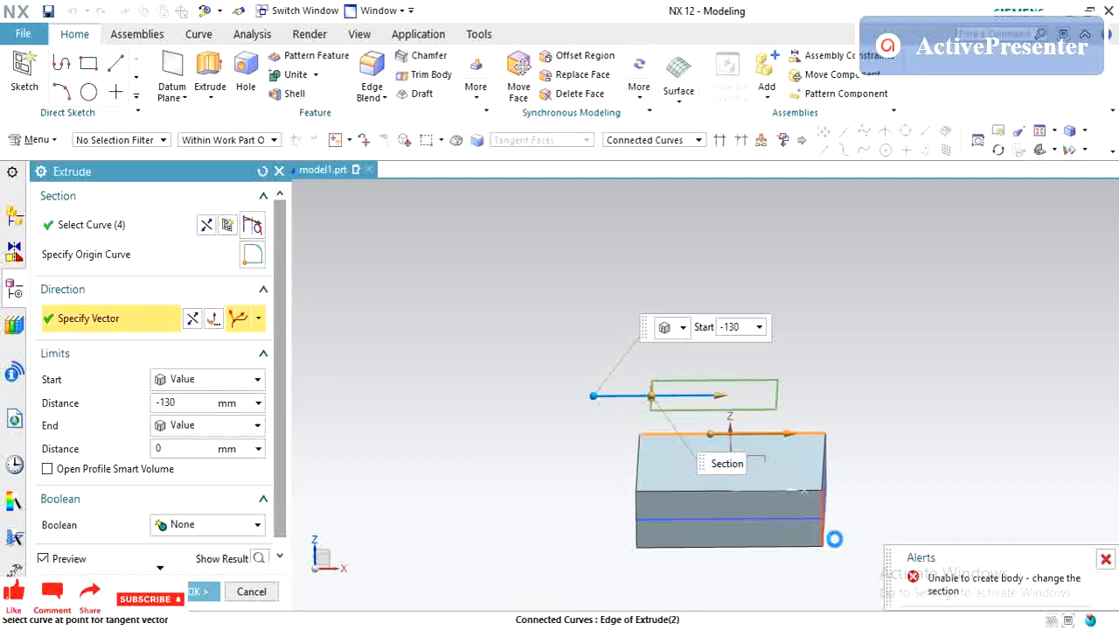
click(826, 534)
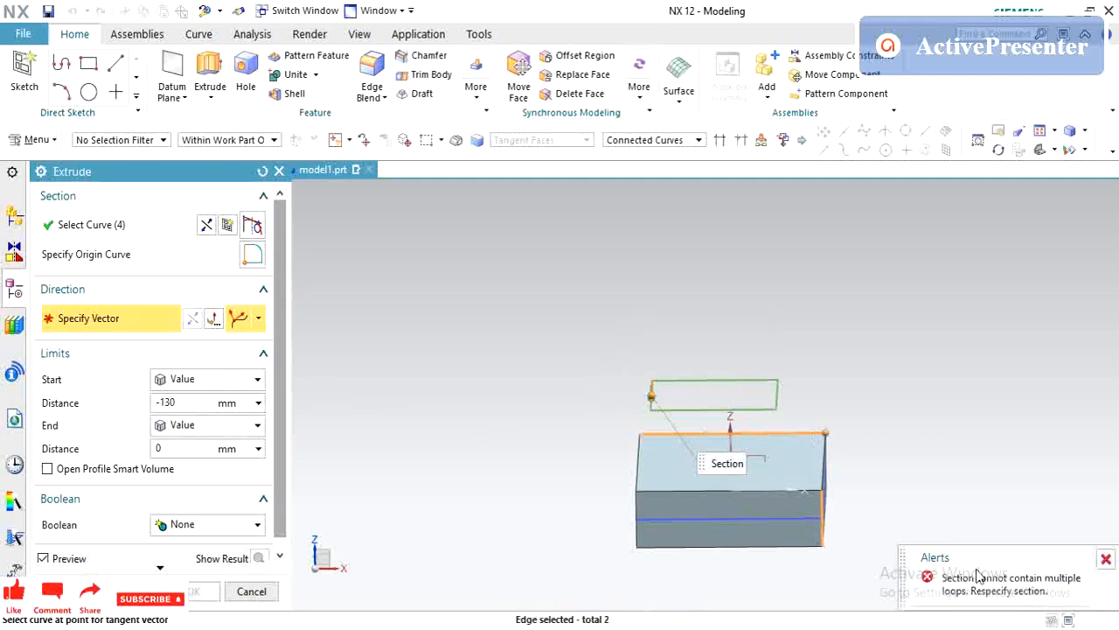
middle_drag(791, 499, 799, 410)
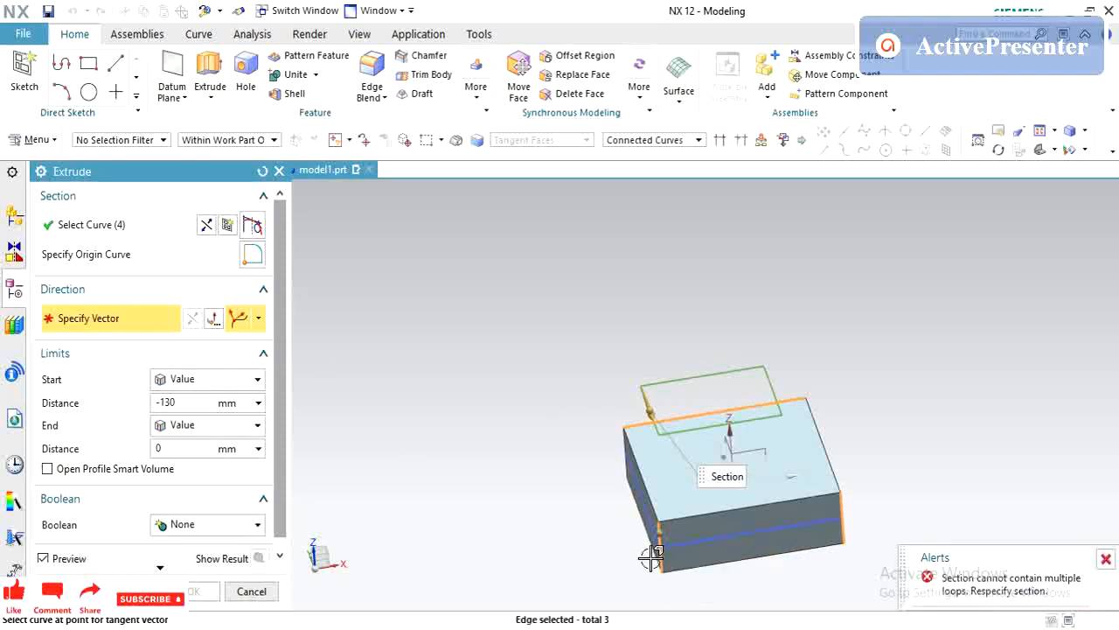
middle_drag(614, 481, 612, 457)
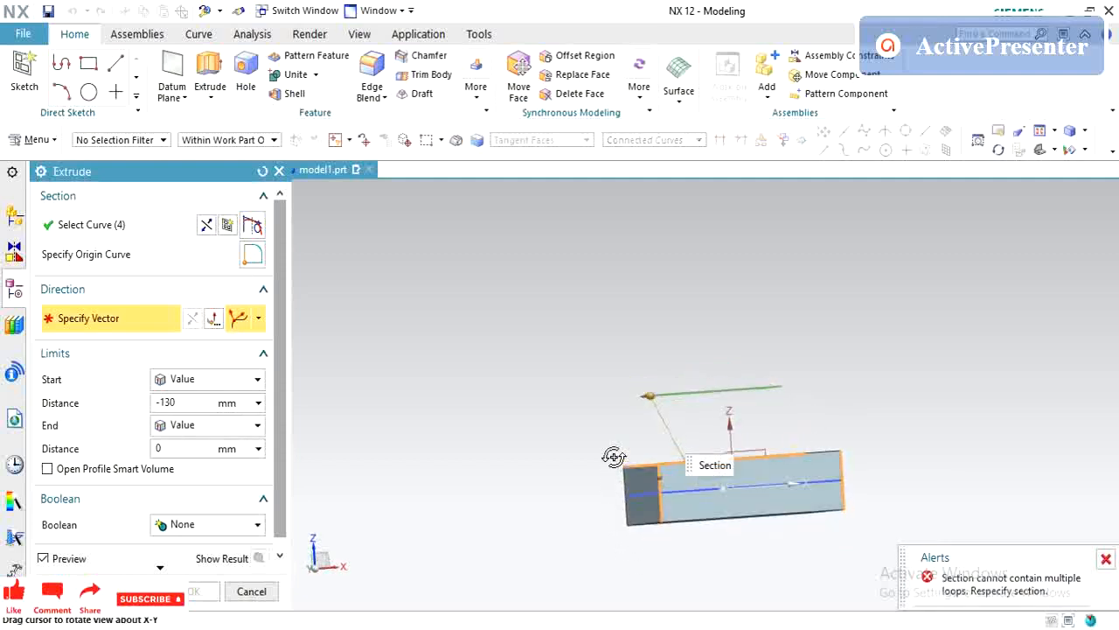
middle_drag(682, 500, 682, 522)
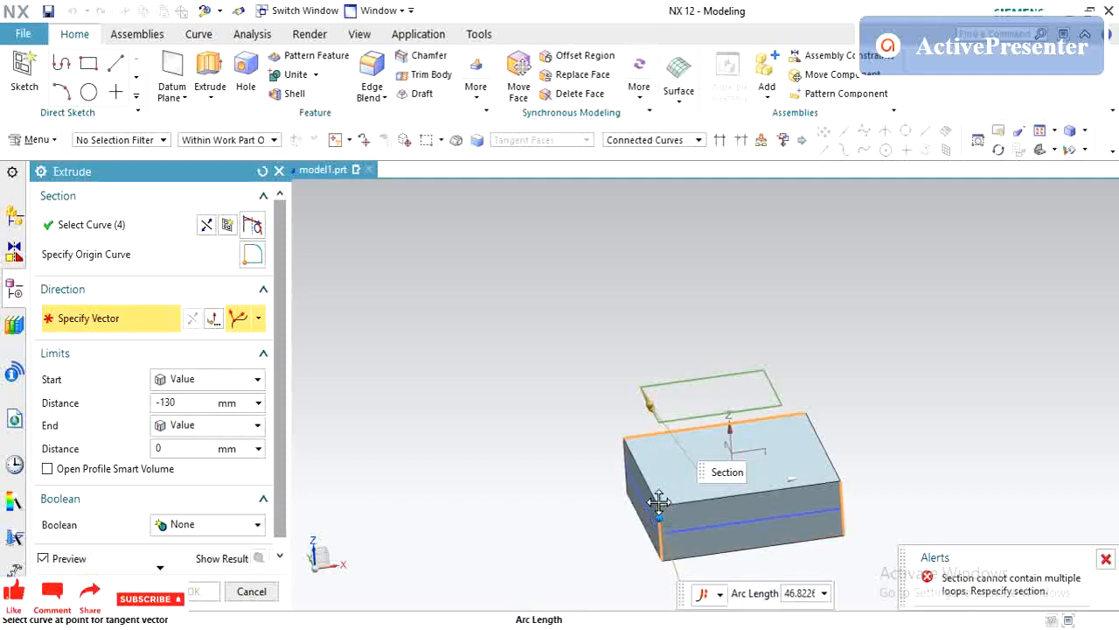
scroll(671, 544, down, 2)
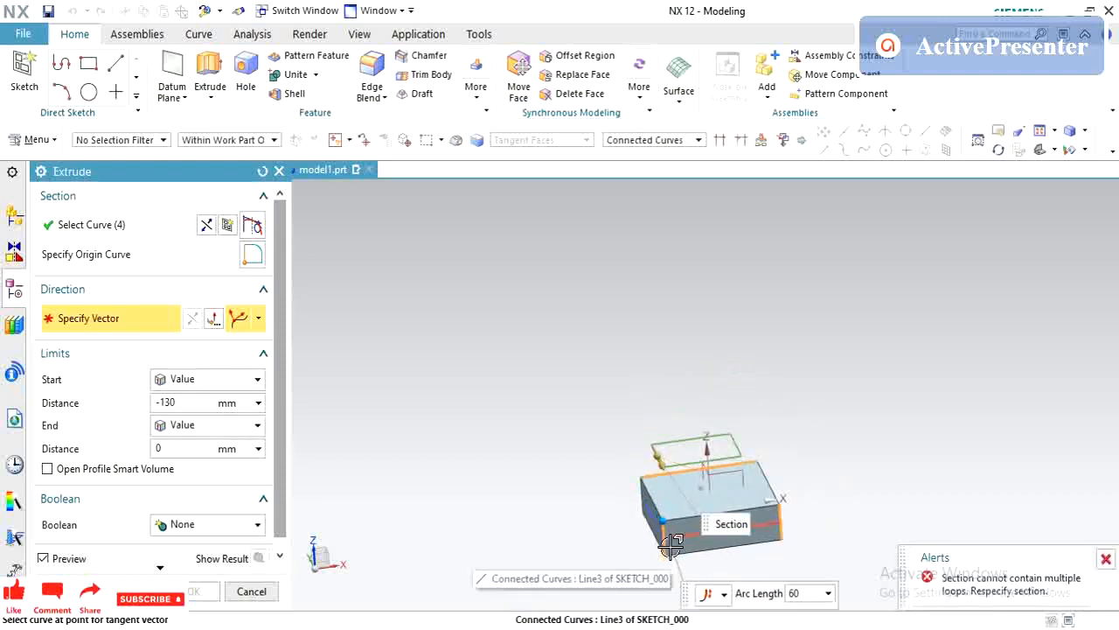
middle_click(504, 500)
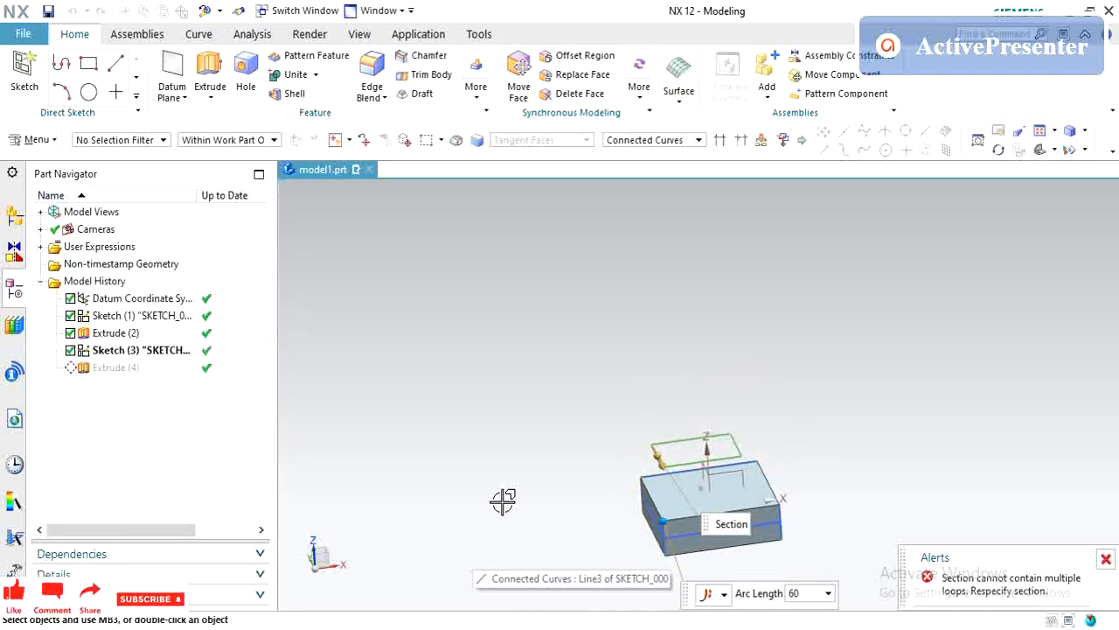
Reopen the rectangle's extrusion and try Curve Vector along the block's vertical front corner edge as its direction.
double_click(165, 357)
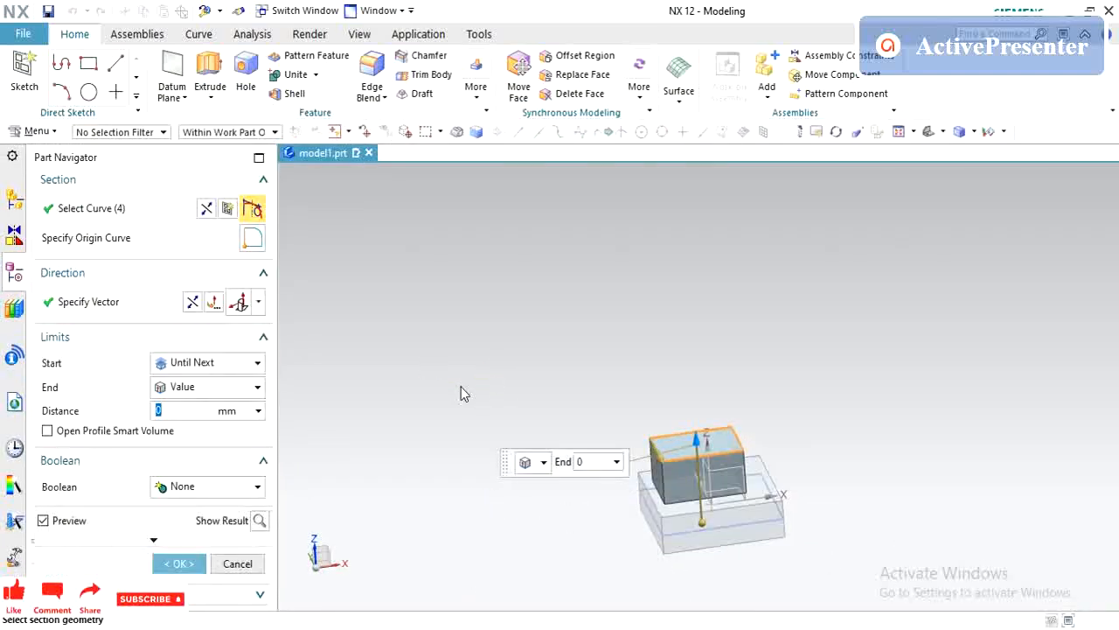
click(257, 313)
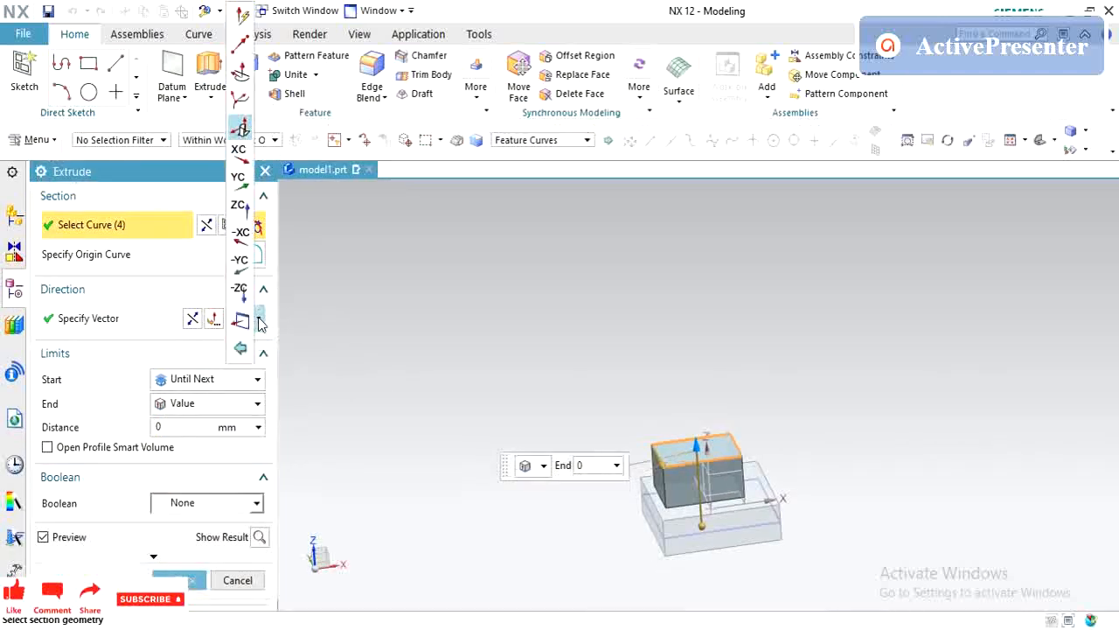
click(241, 99)
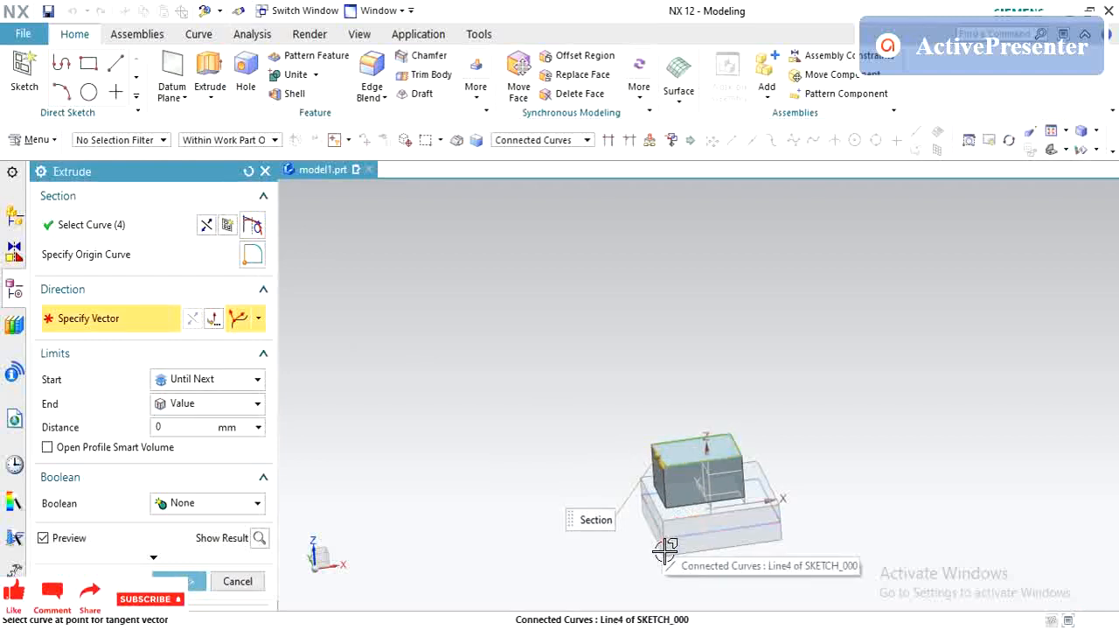
click(669, 549)
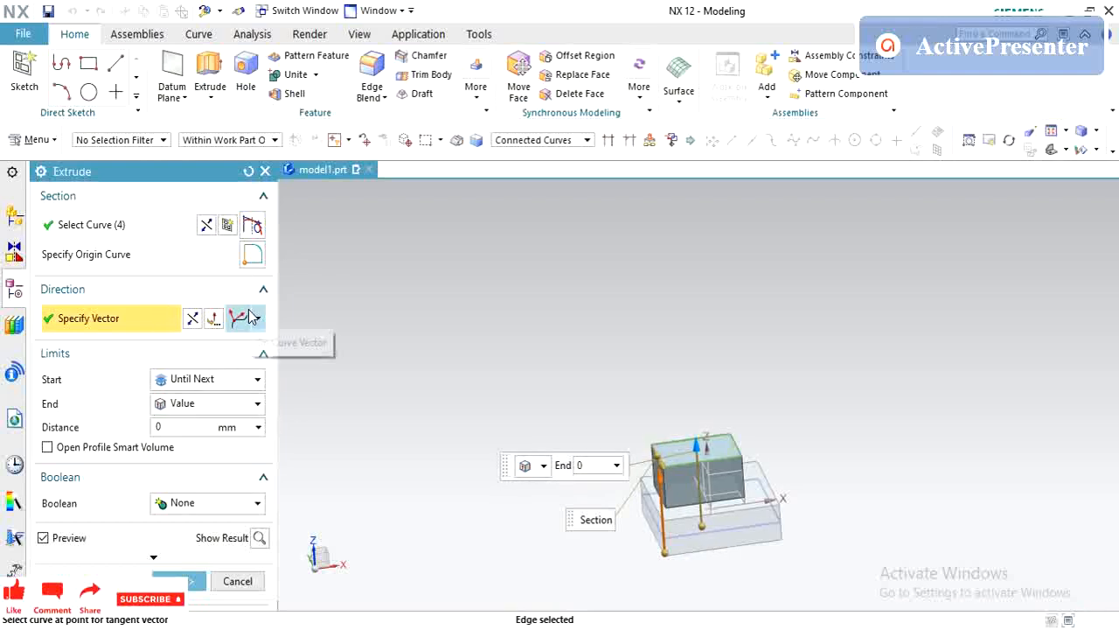
Set the extrusion direction to View Direction and inspect the direction vector from another angle.
click(259, 321)
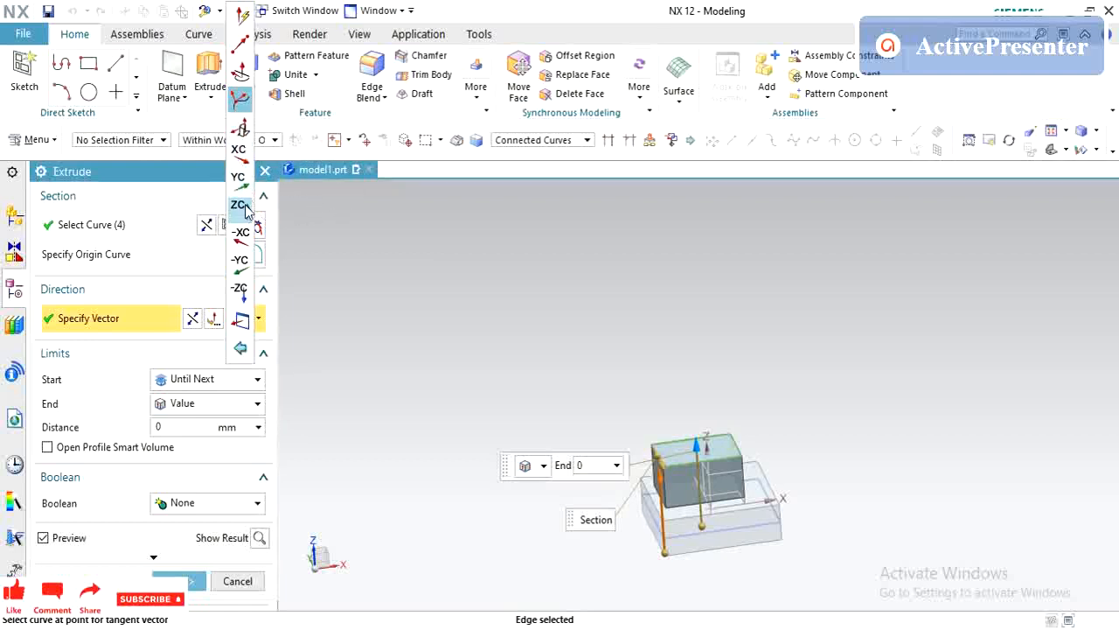
click(242, 321)
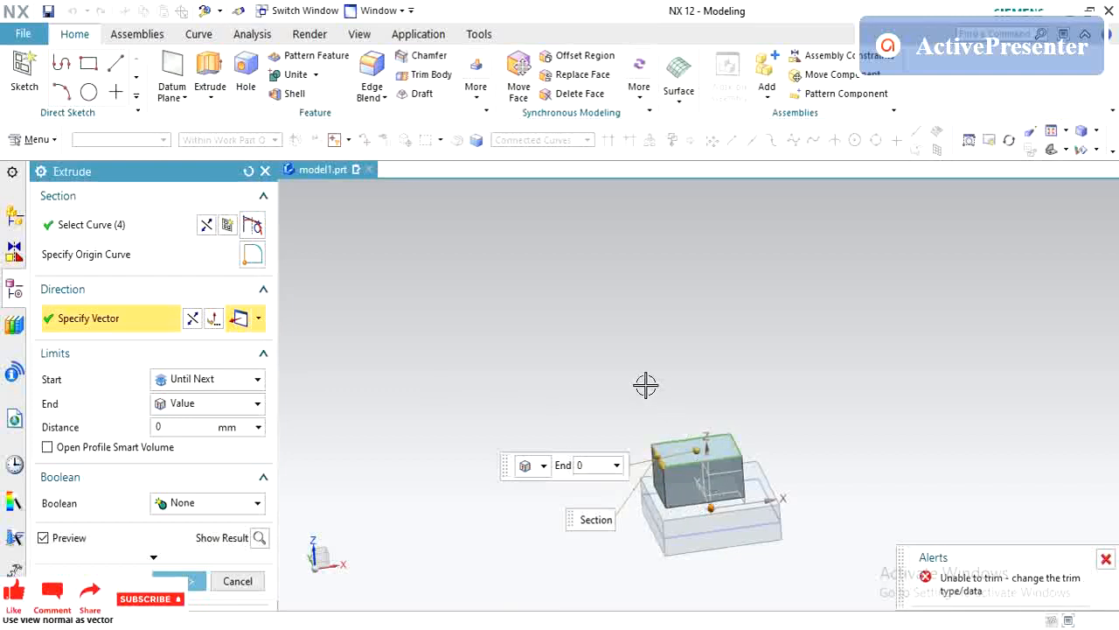
middle_drag(645, 384, 658, 456)
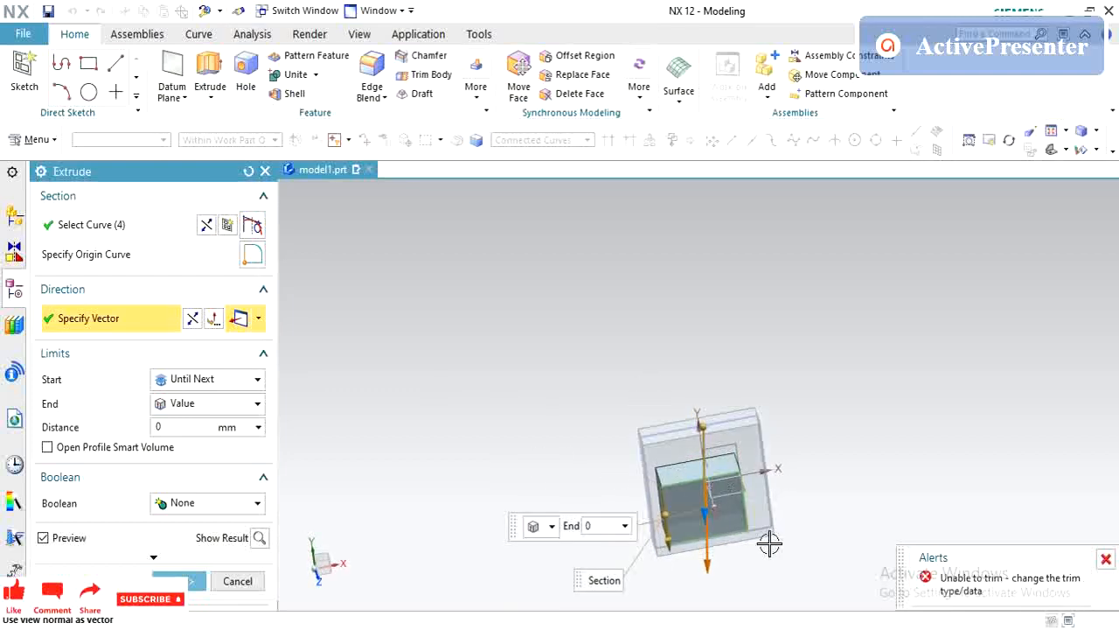